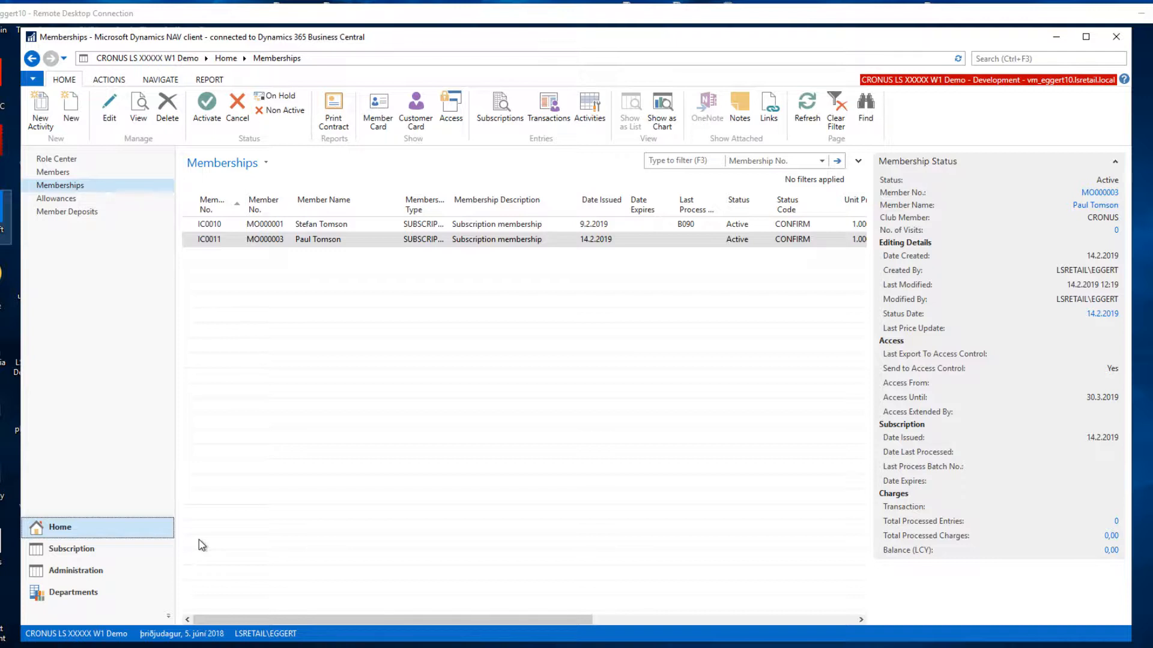
Create a new subscription batch for the MONTH subscription type, accepting the period 1.3.2019 to 31.3.2018.
click(311, 242)
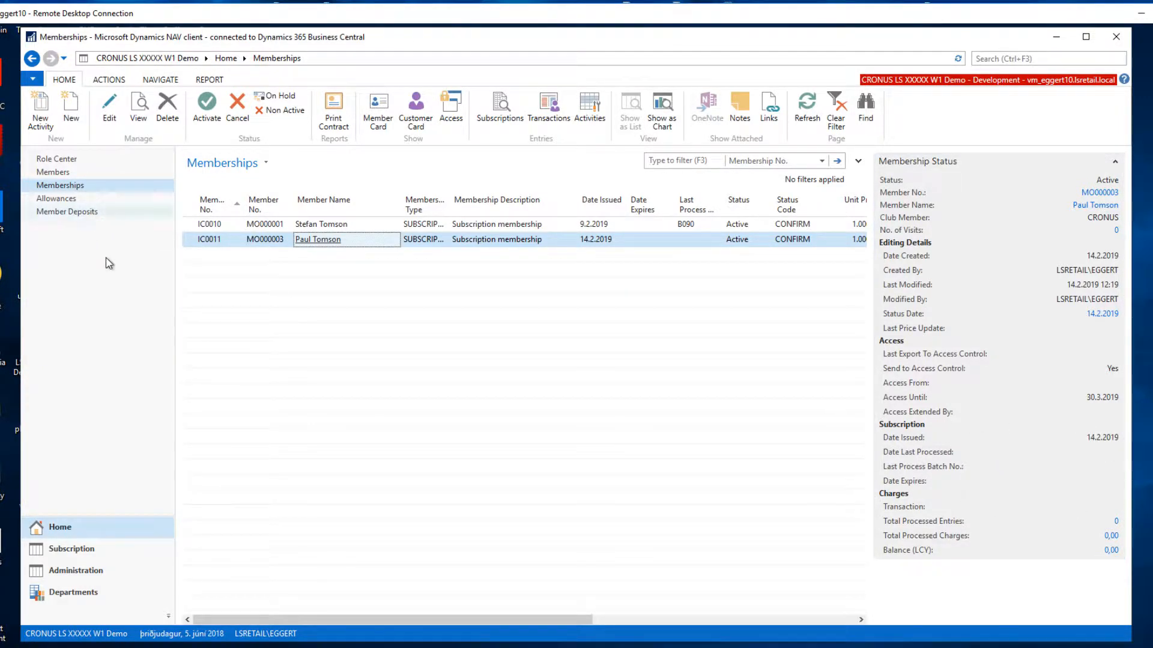
click(82, 551)
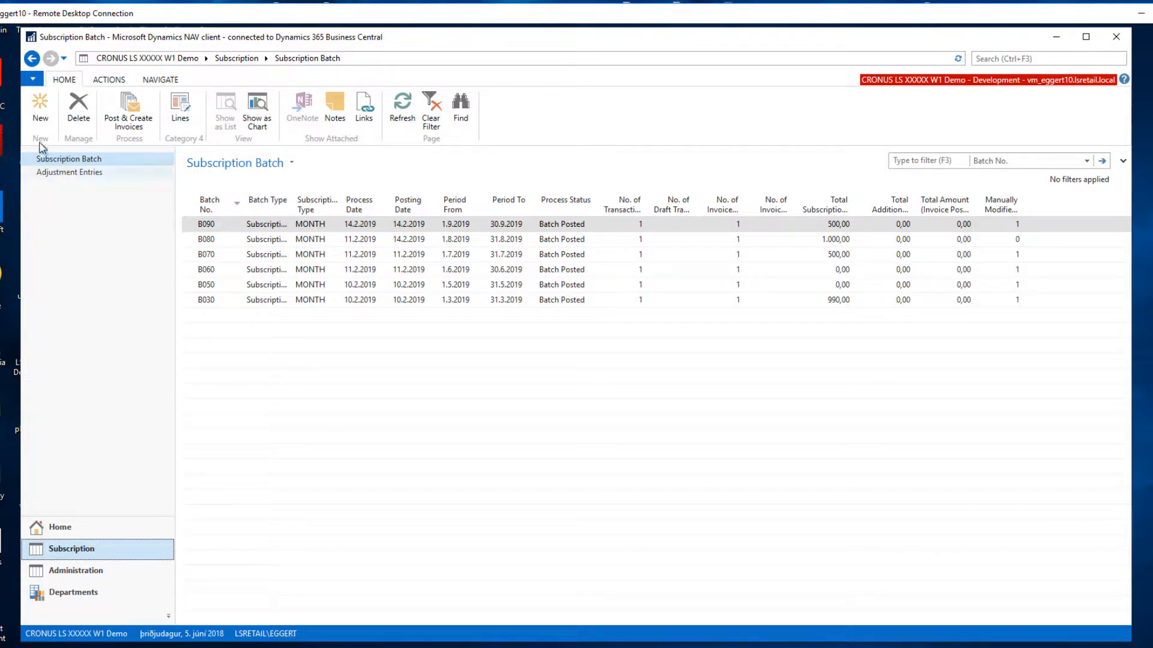
click(40, 108)
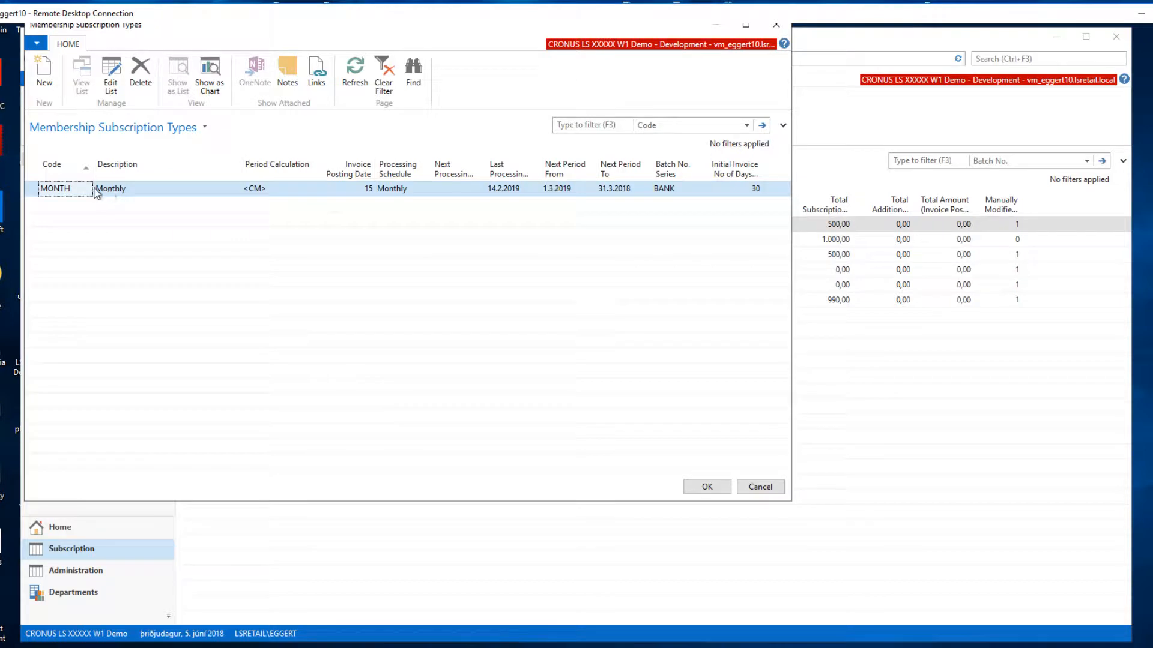
click(697, 487)
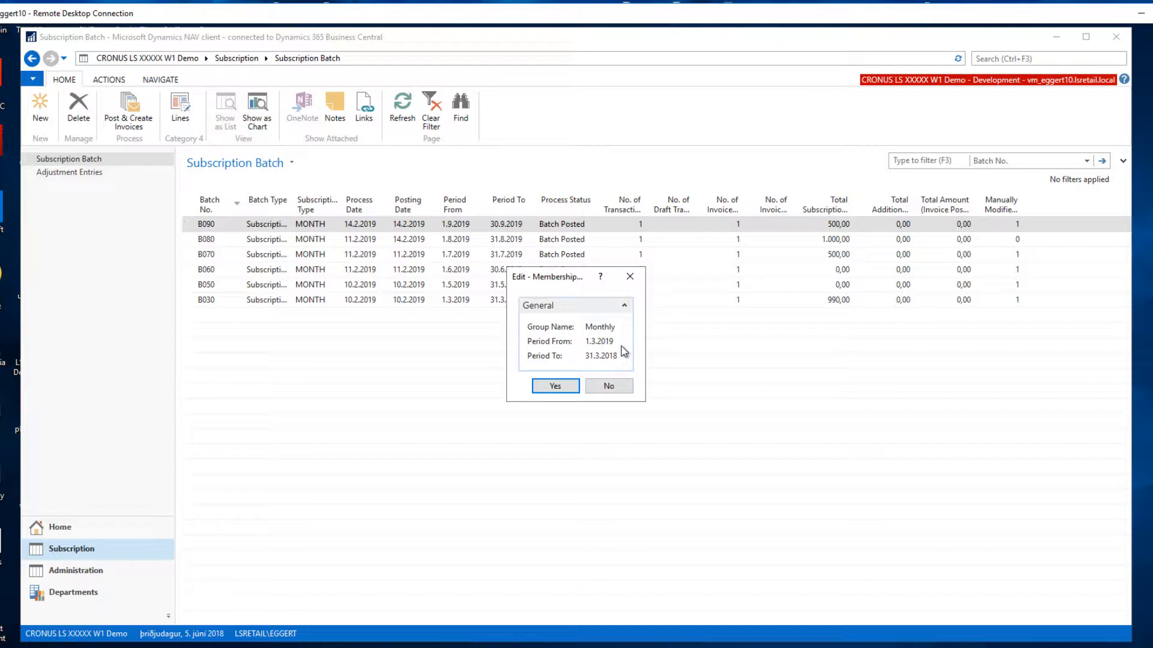
click(557, 389)
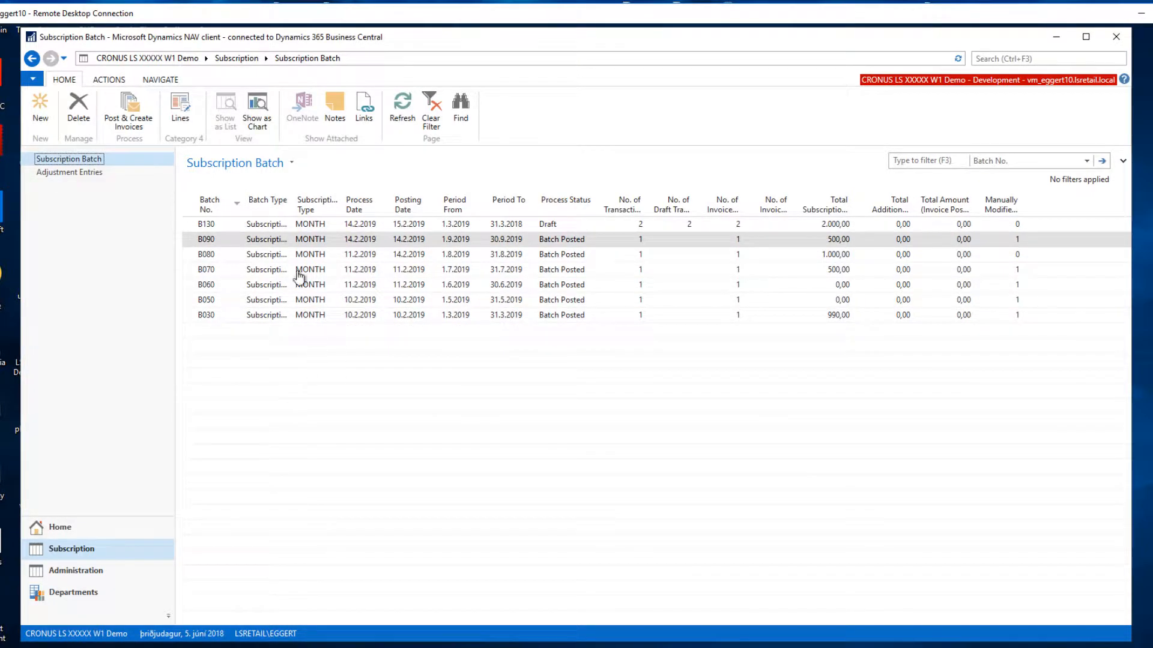
Review the lines of the draft monthly batch, and post it with its invoices created.
click(263, 225)
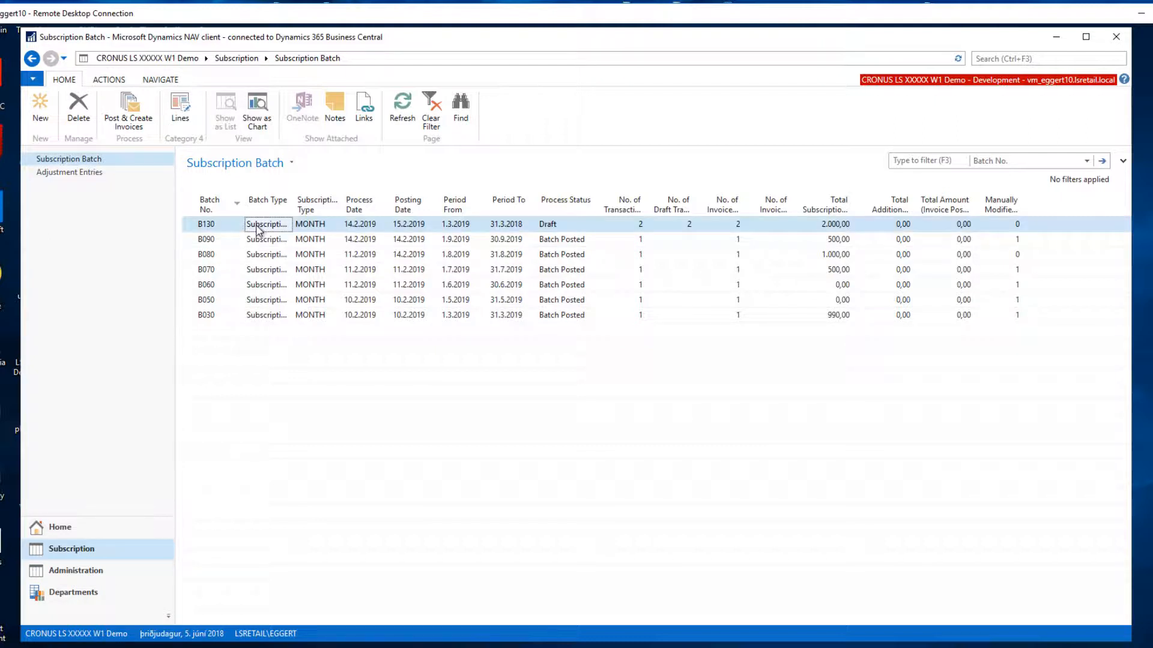
click(191, 116)
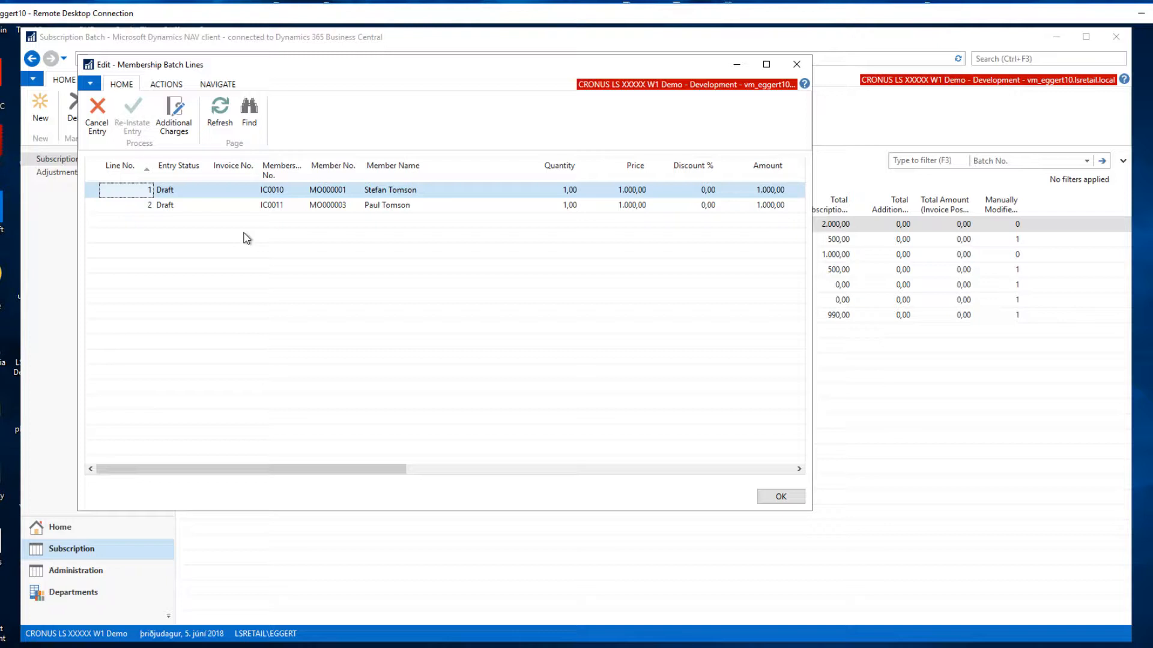
key(Down)
key(Up)
key(Escape)
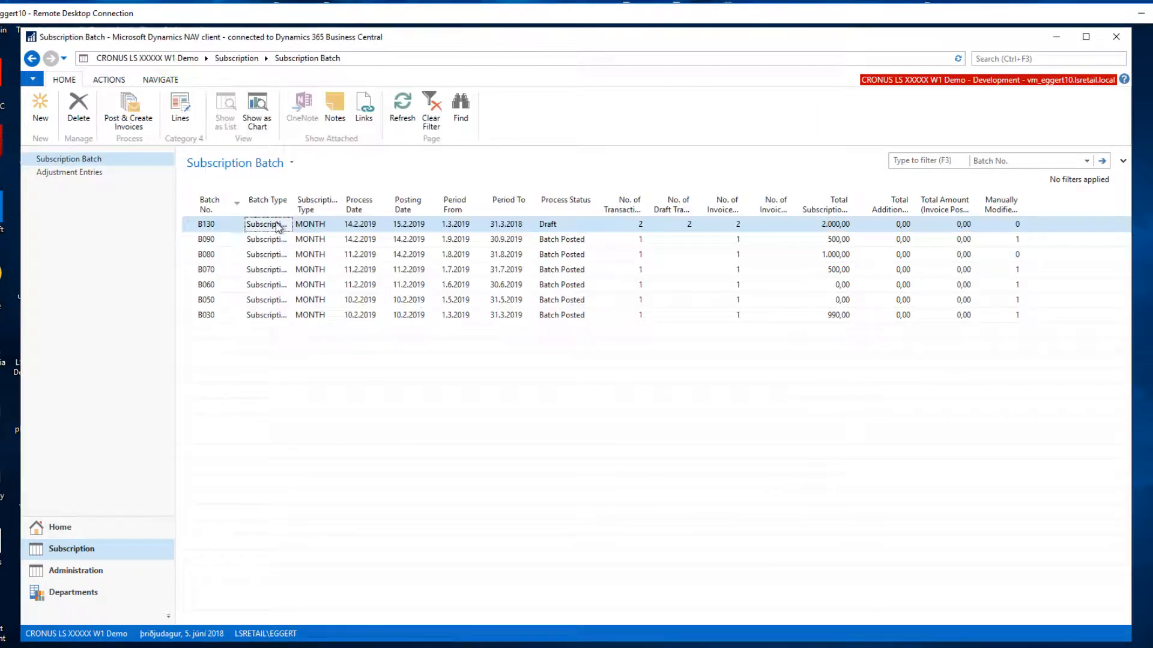
click(127, 117)
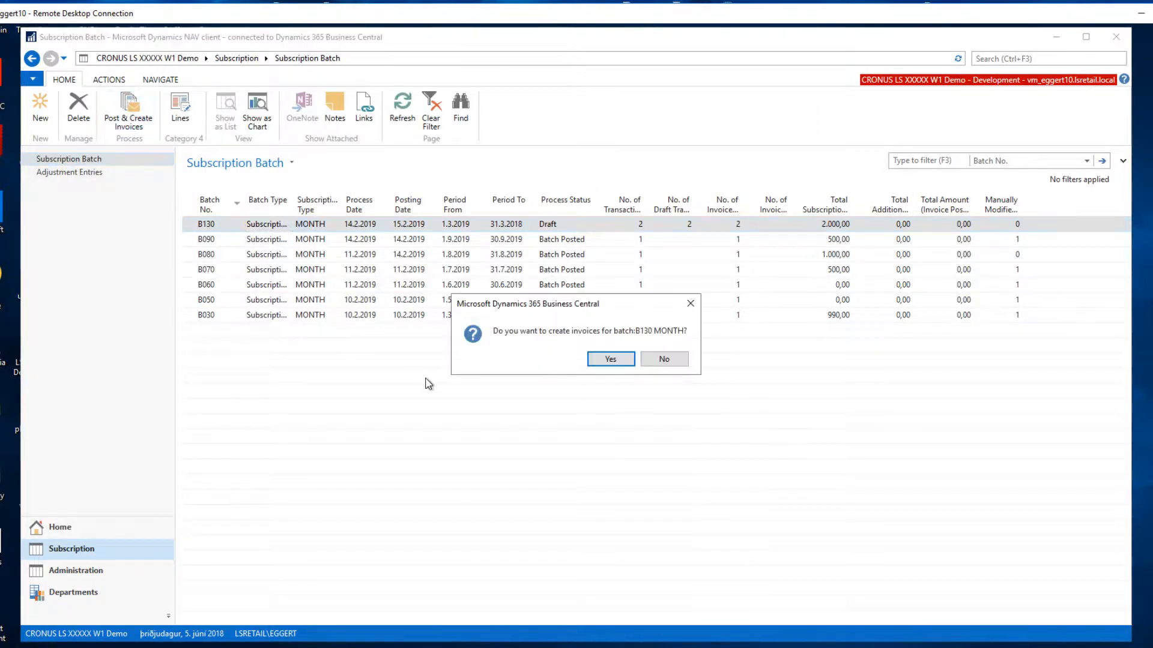
click(608, 359)
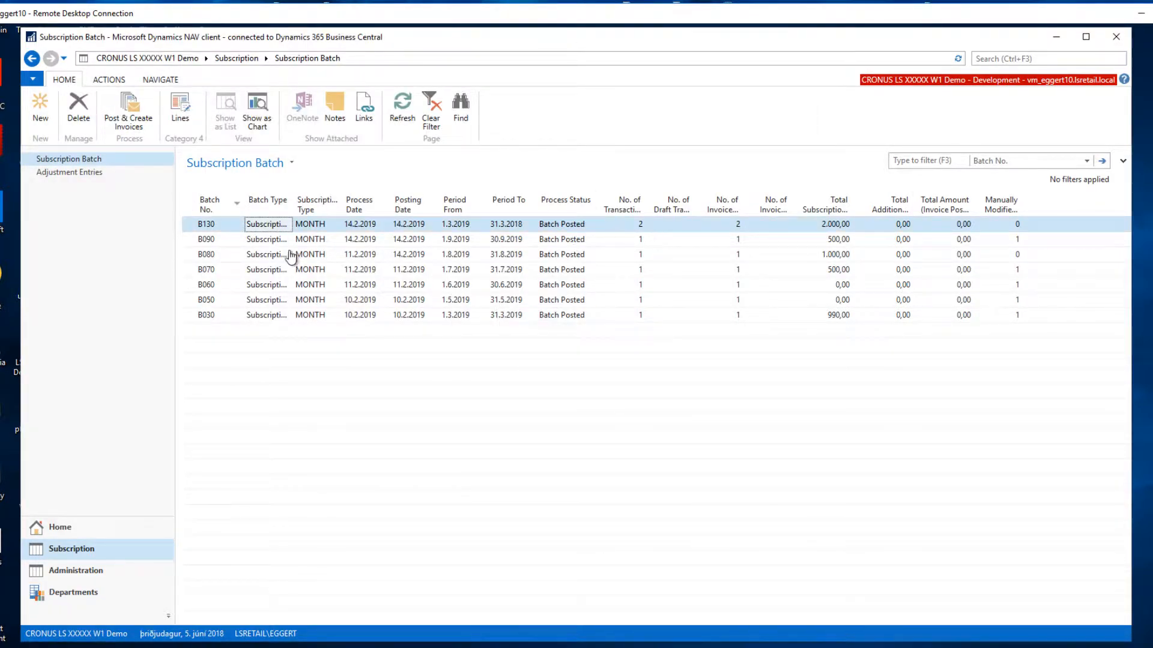
Inspect the posted batch lines, including product and customer details, and return to the memberships list.
click(179, 112)
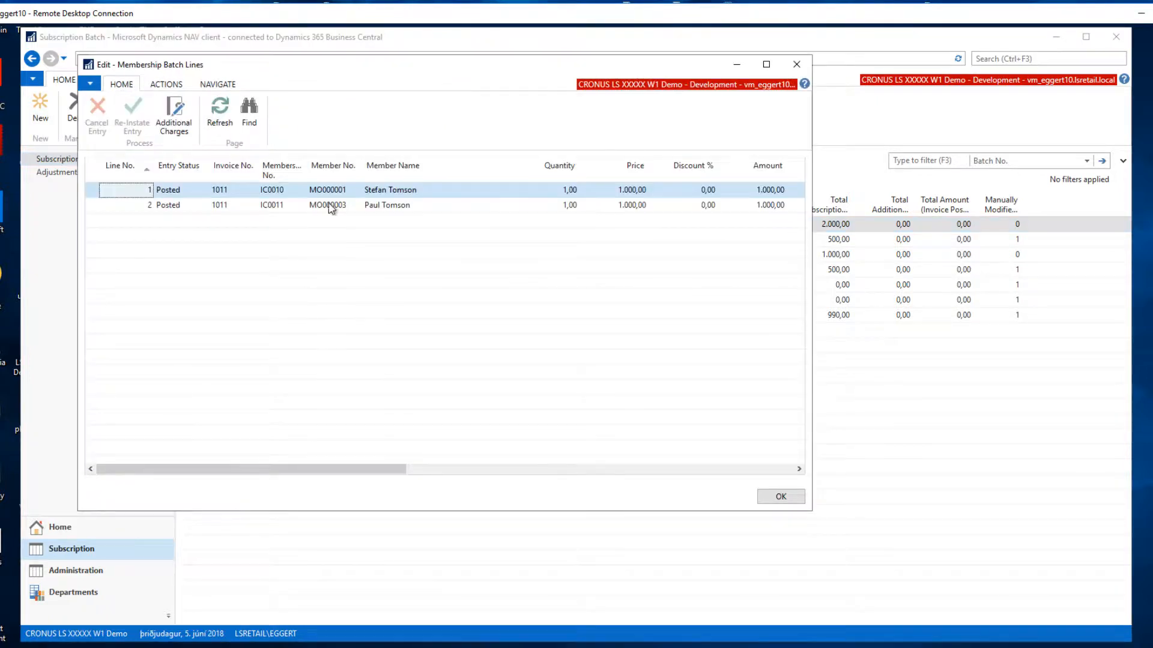
click(190, 212)
drag(335, 468, 630, 471)
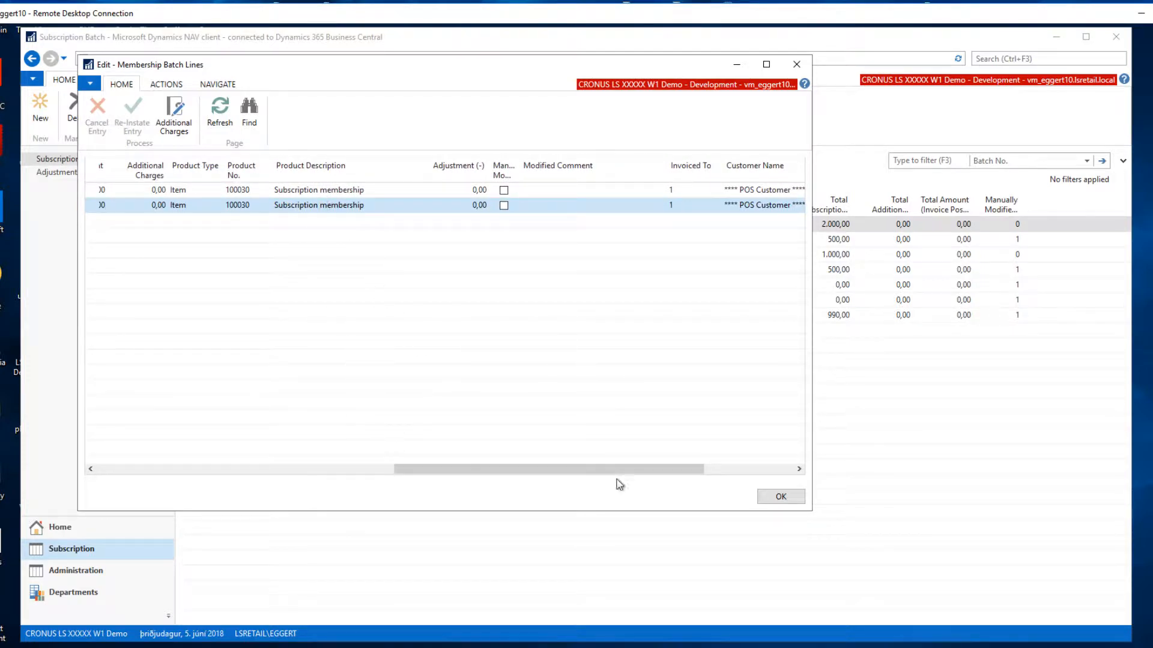
click(774, 497)
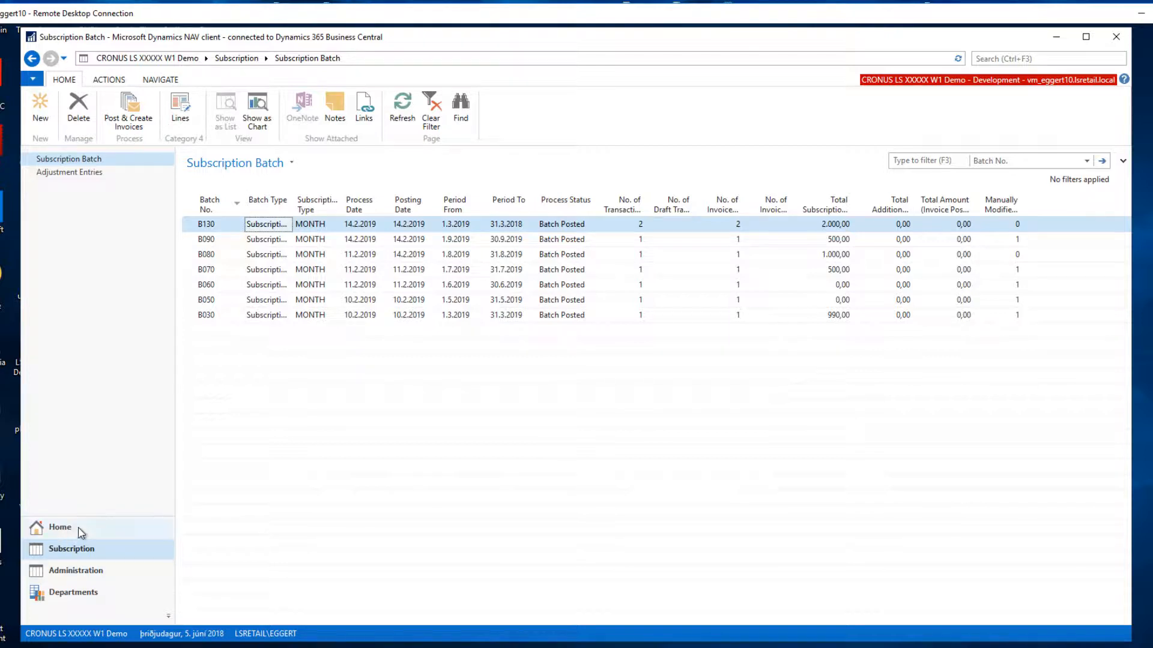
click(69, 529)
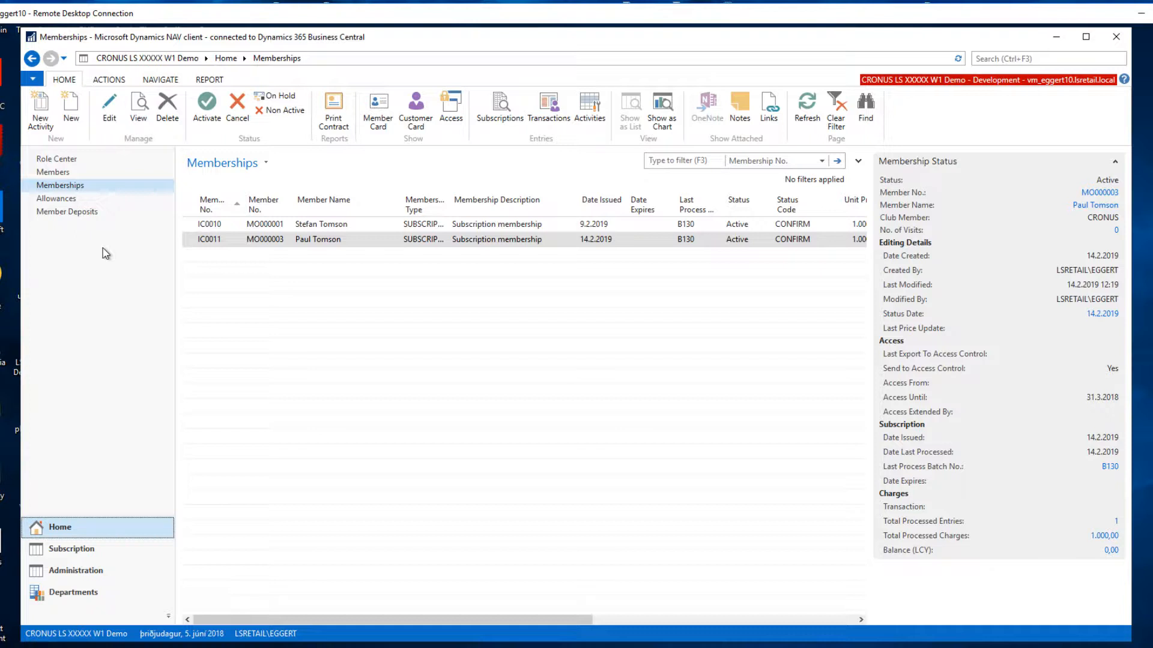
Open the selected member's contact card and enter a charge adjustment of 500 on the subscription membership.
click(57, 174)
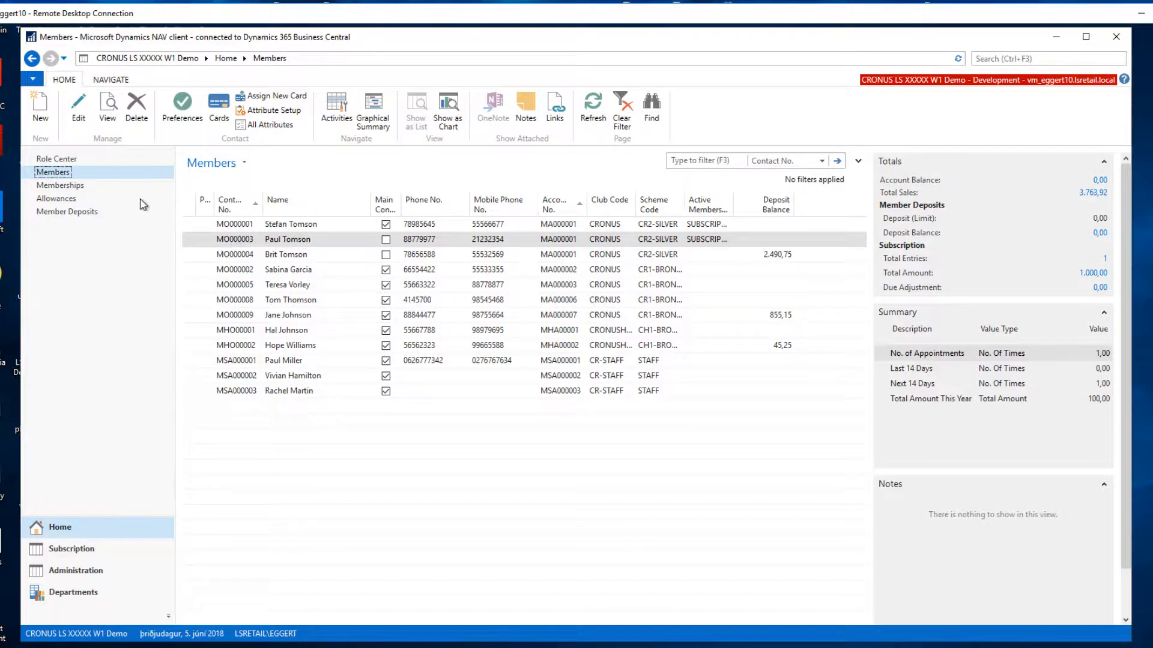
click(78, 112)
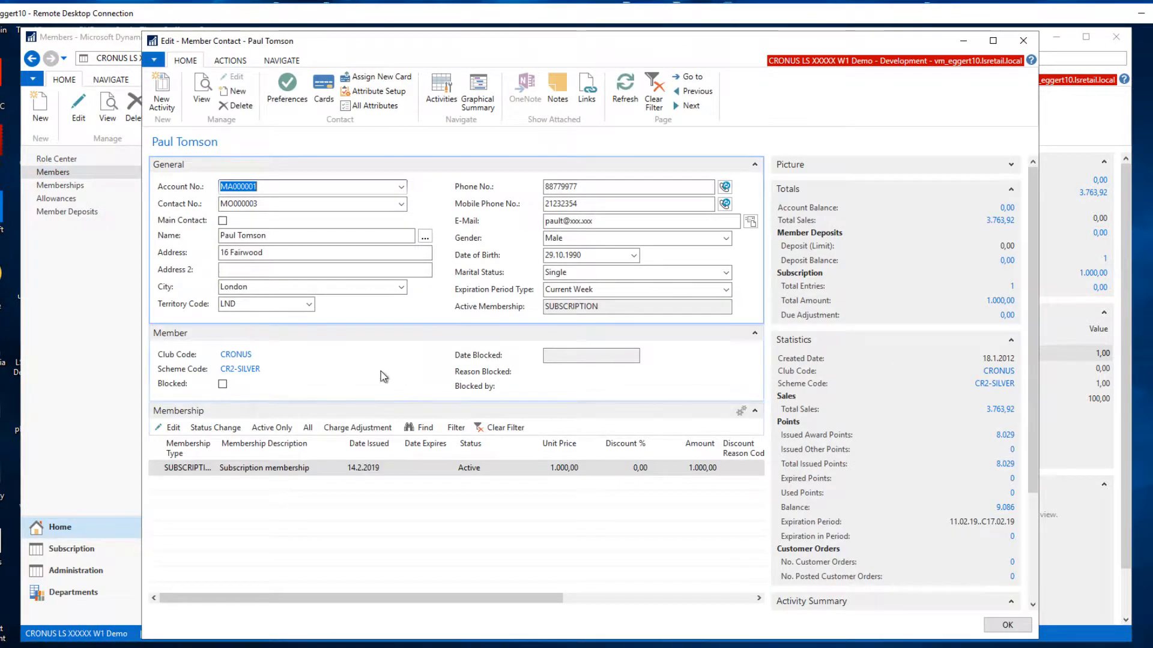
click(282, 472)
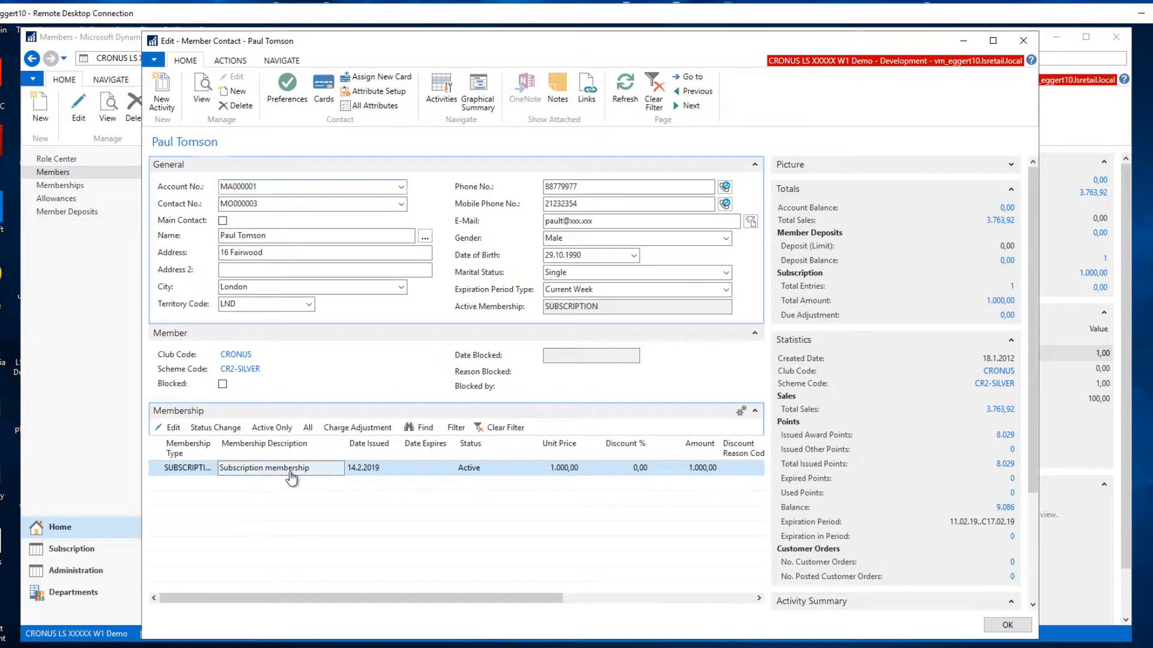
click(348, 428)
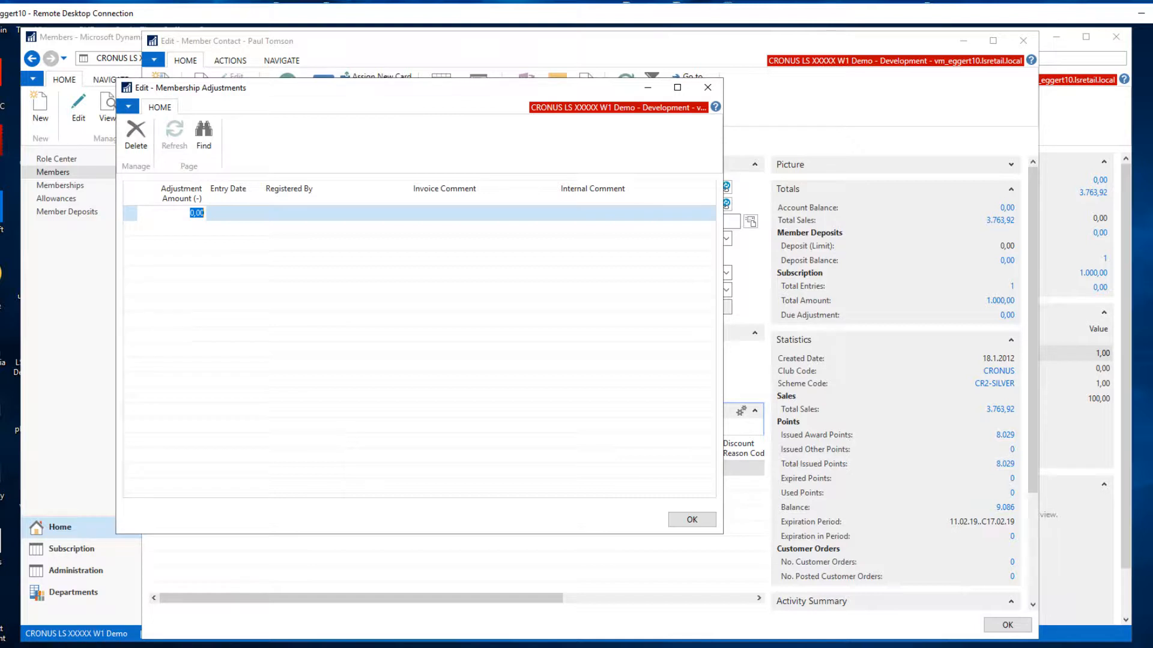
text(5)
key(Tab)
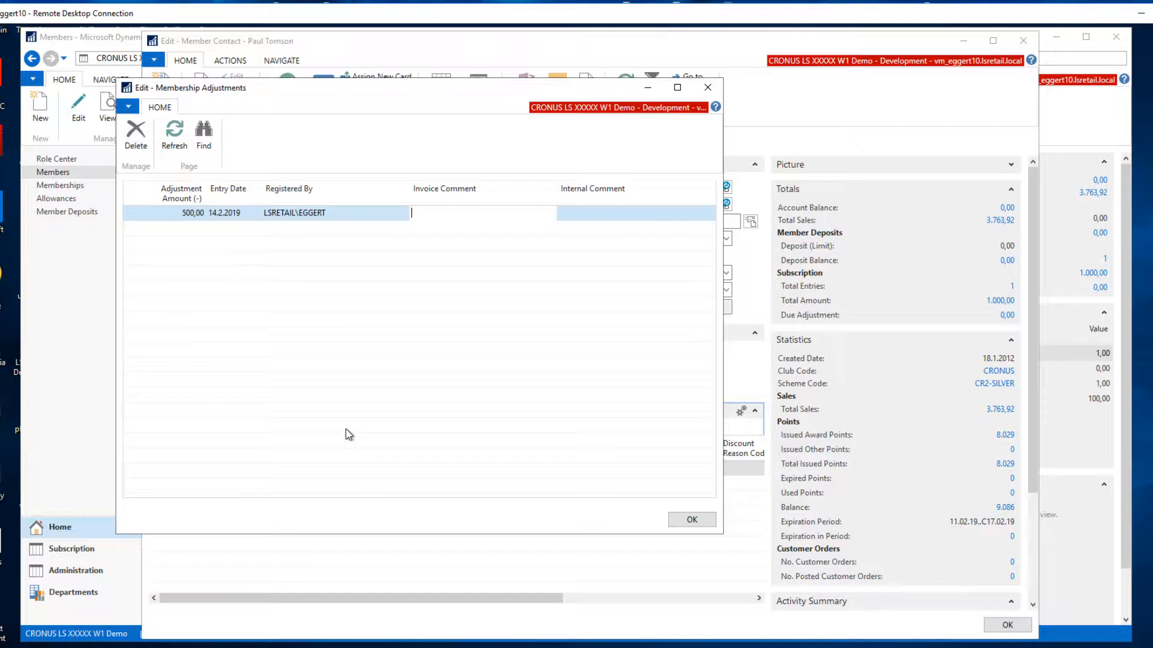
Set the adjustment's invoice comment to "Credit 500 - Correction".
text(Sor)
key(BackSpace)
key(BackSpace)
key(BackSpace)
key(BackSpace)
key(BackSpace)
key(BackSpace)
key(BackSpace)
key(BackSpace)
key(BackSpace)
key(BackSpace)
key(BackSpace)
key(BackSpace)
text(n)
key(Tab)
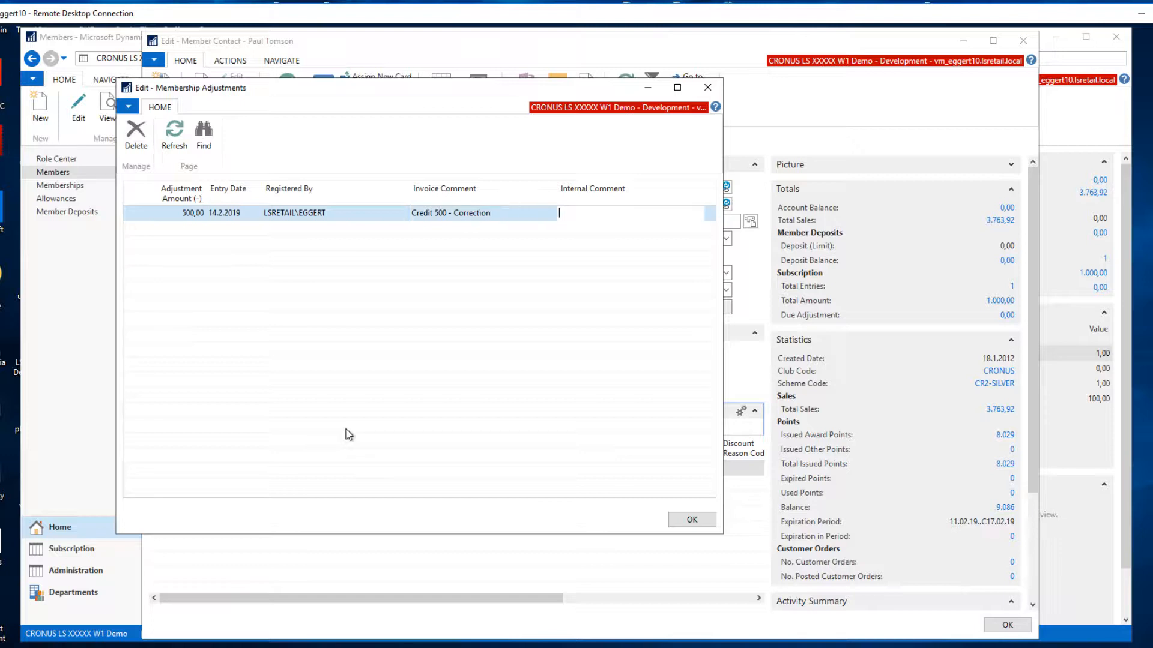
Set the adjustment's internal comment to "We promised the client 500 discount." and close the adjustment and the member contact card.
text(We)
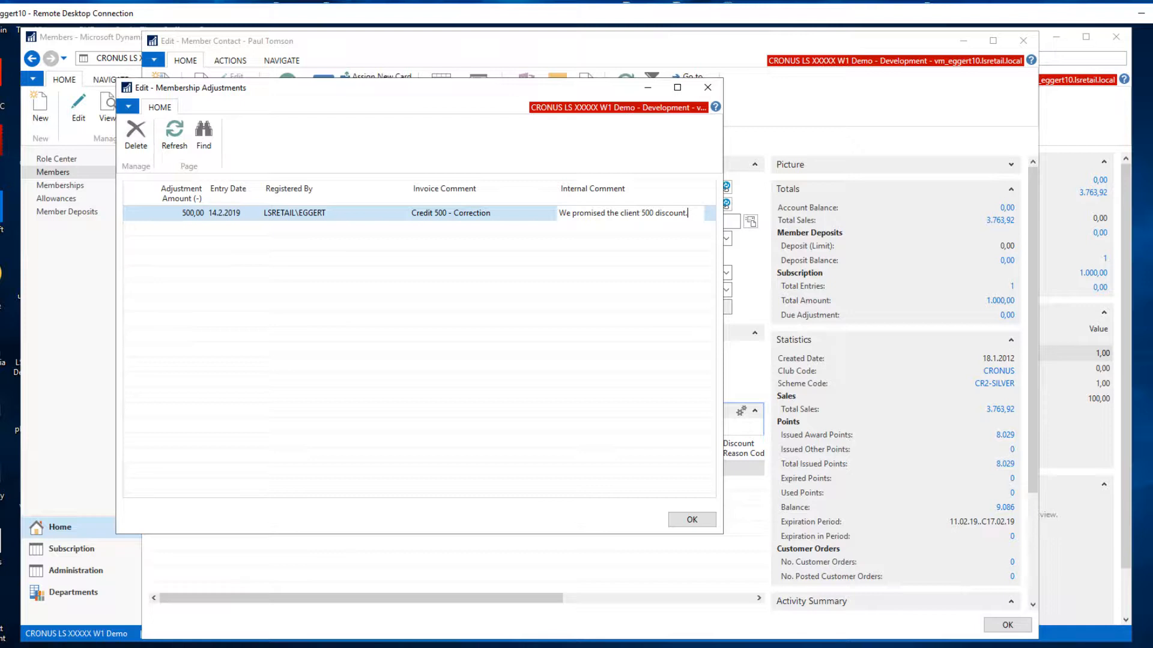
key(Return)
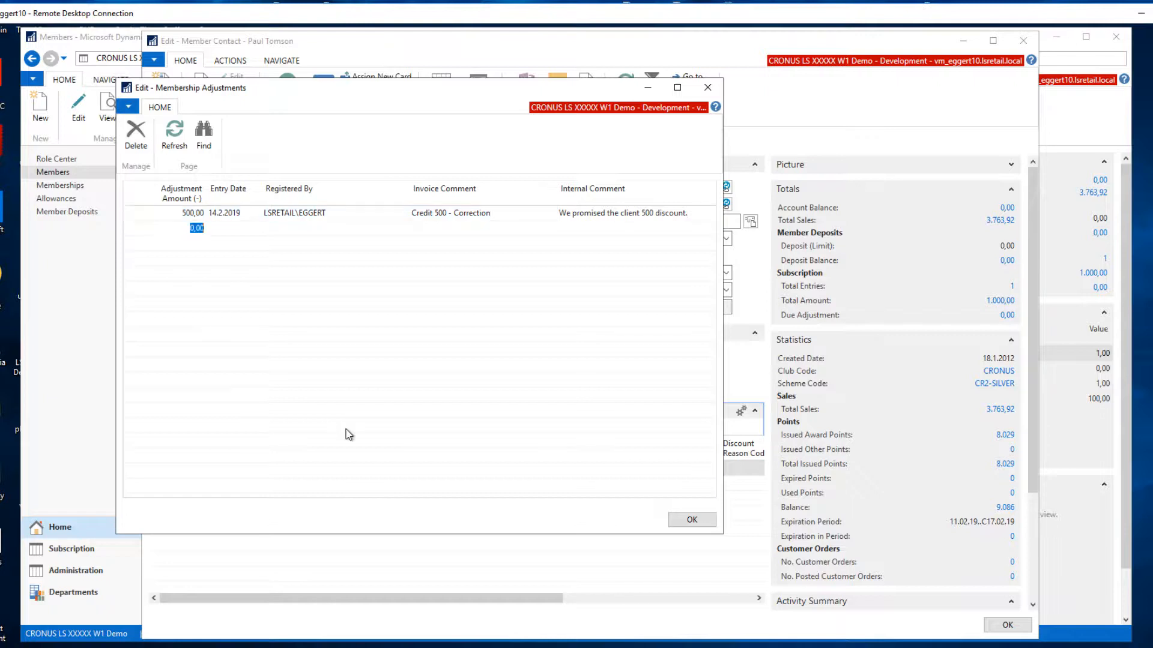
key(Up)
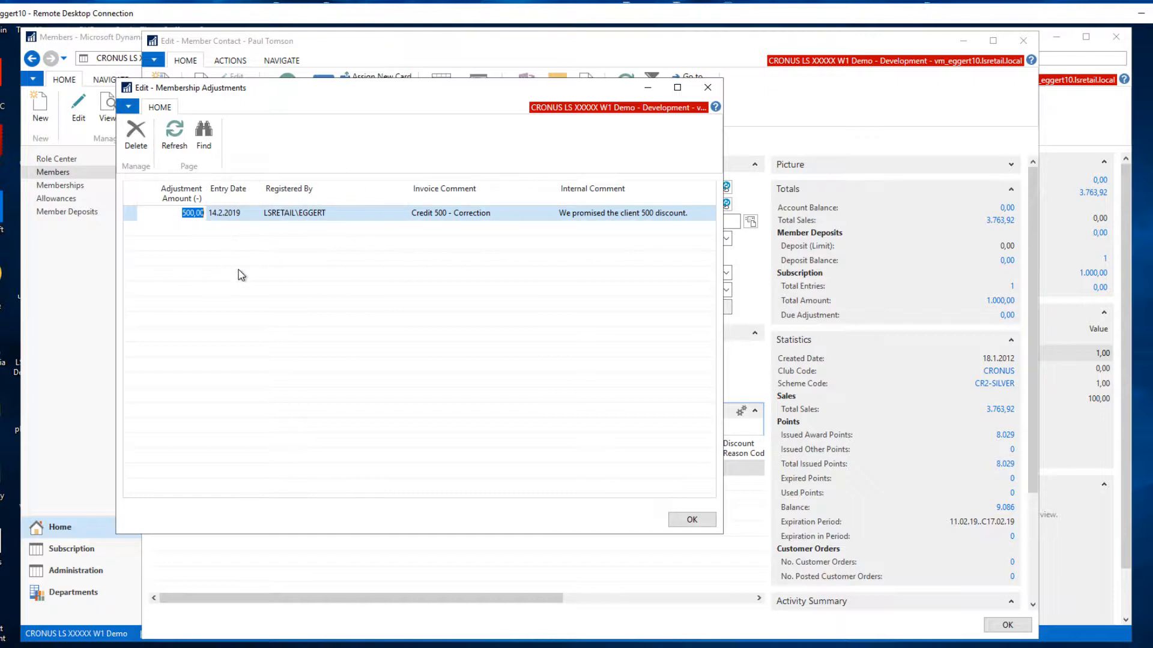
click(690, 520)
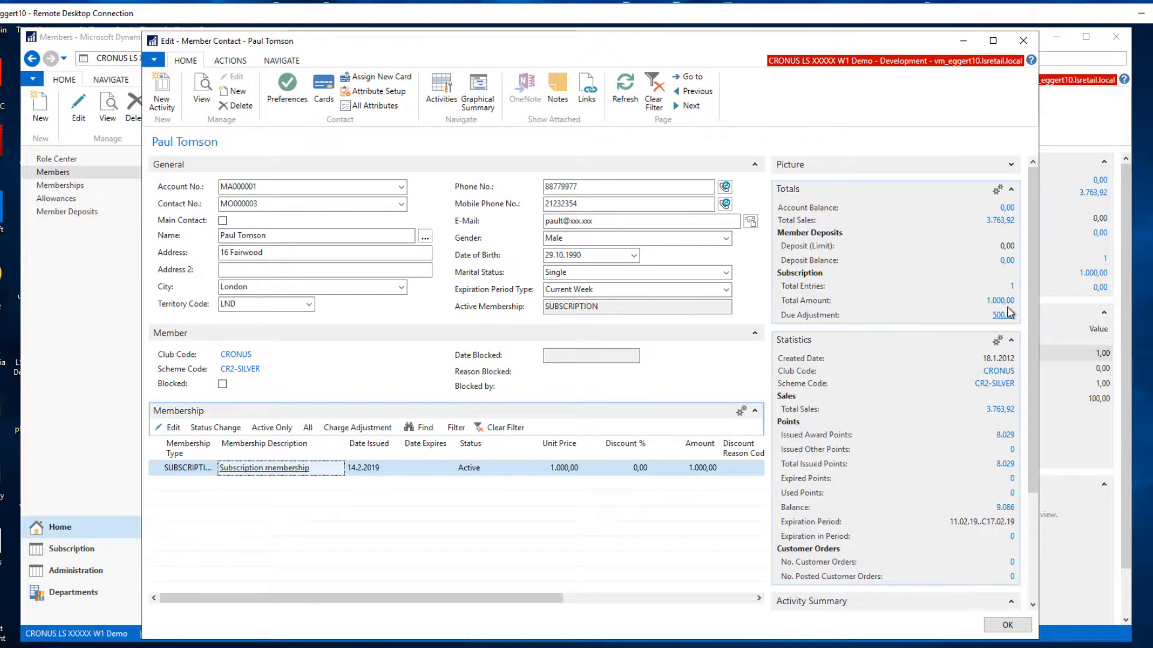
click(1004, 625)
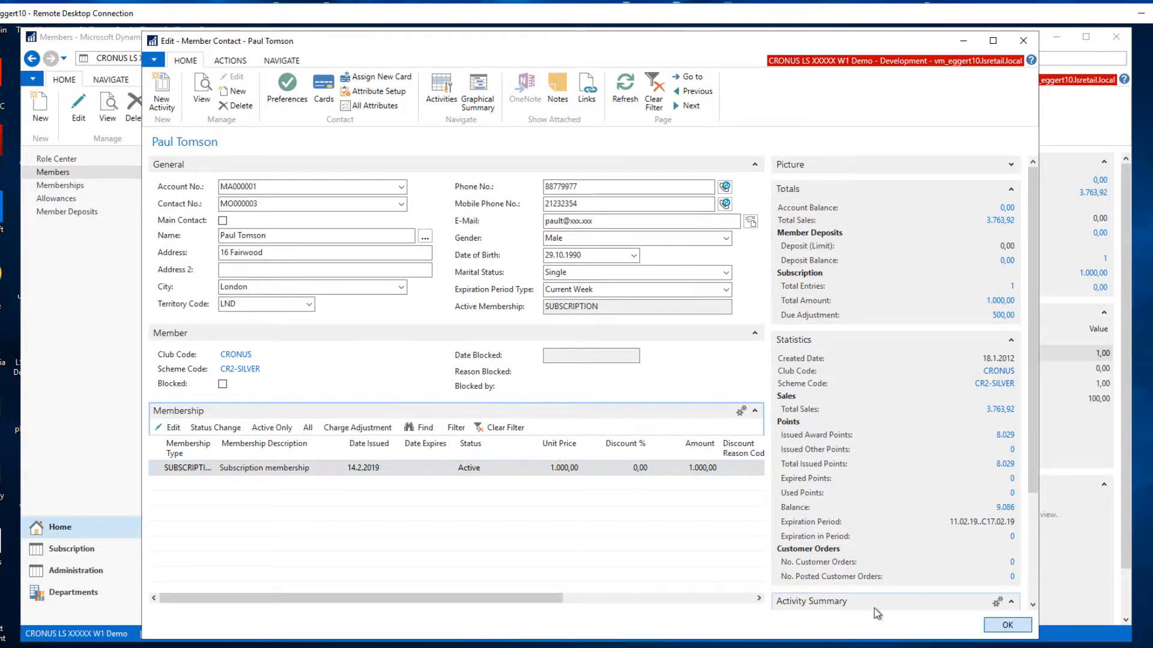
Open the same member's card from the memberships list and check its charge adjustment entry.
click(67, 186)
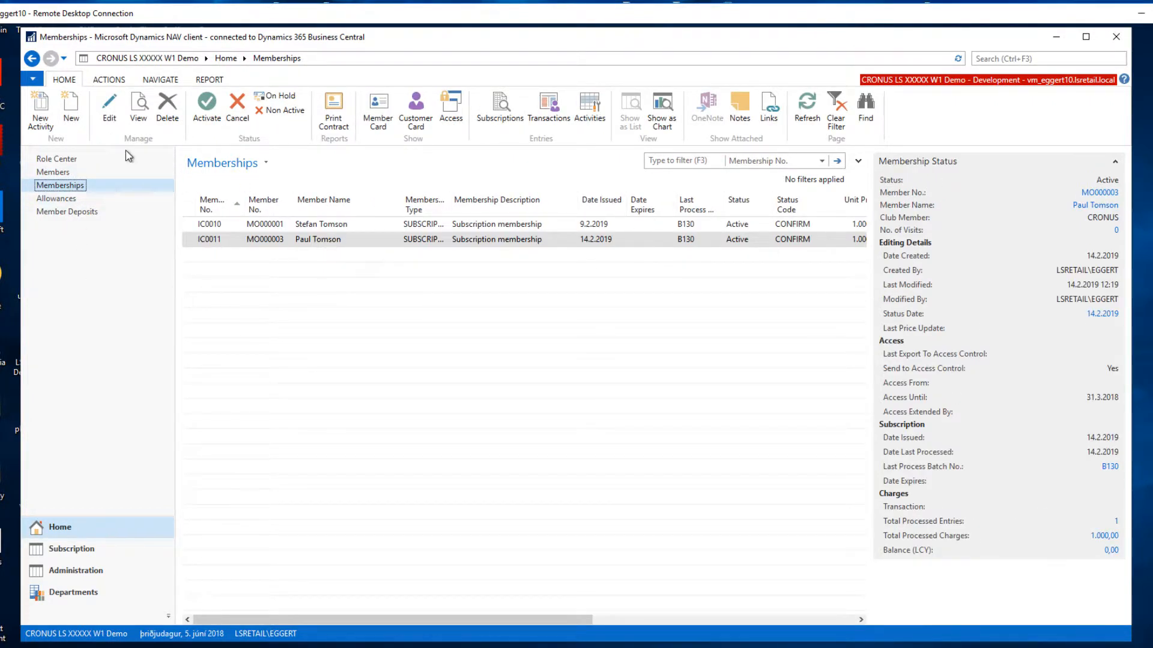
click(109, 114)
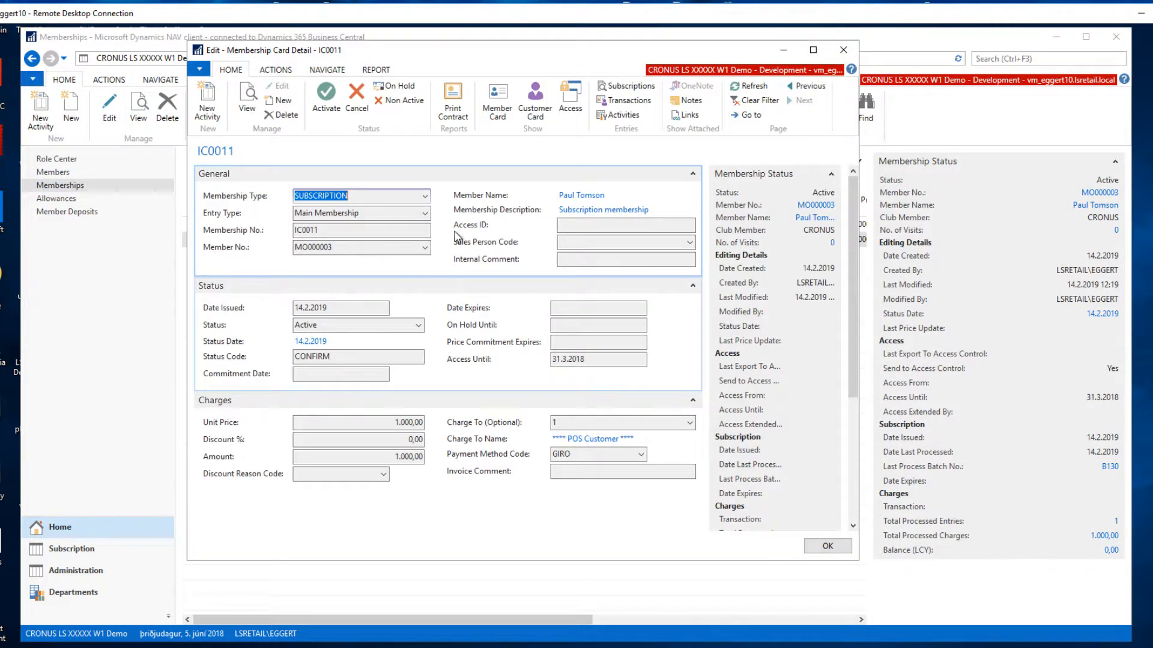
click(274, 71)
click(270, 102)
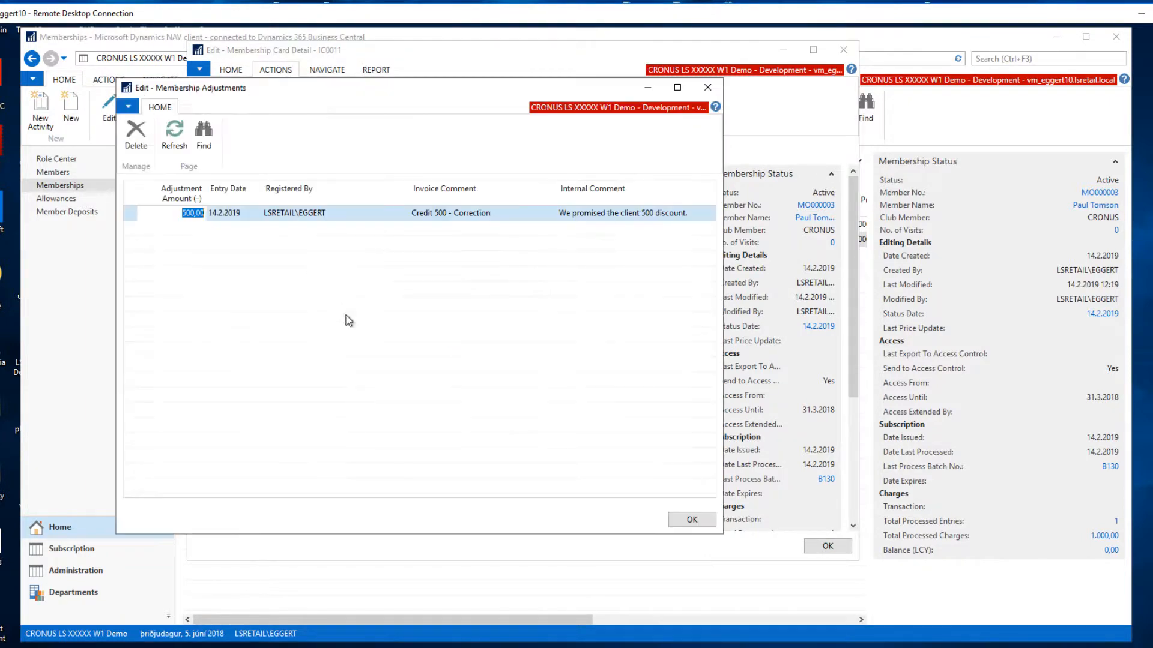
click(691, 519)
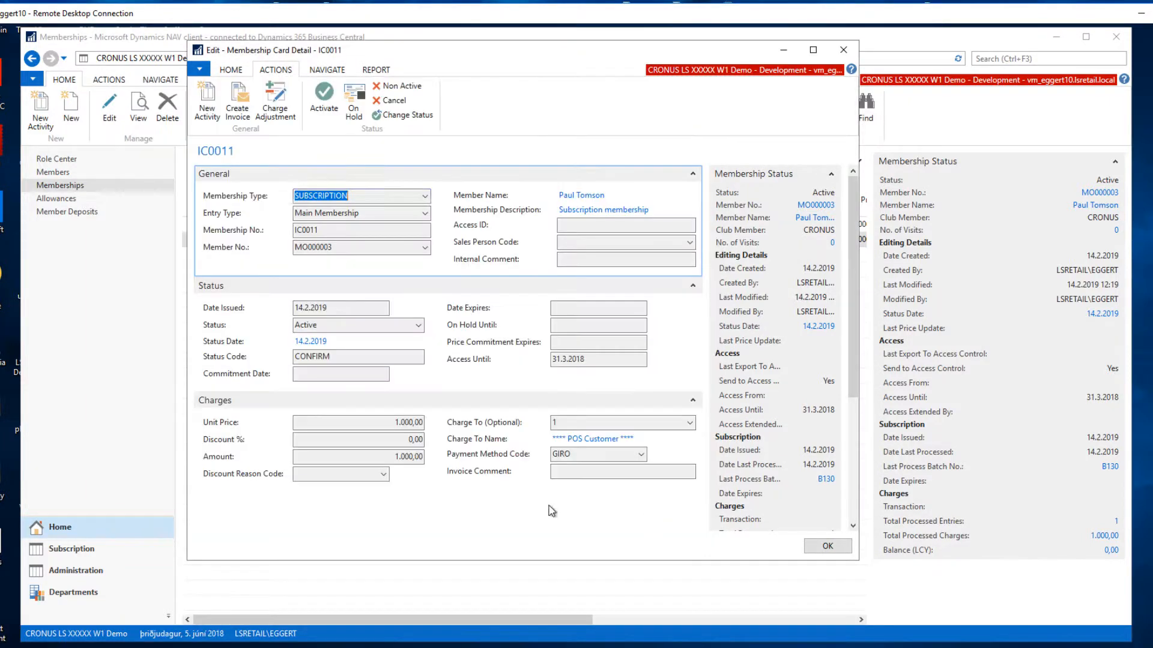
Review the membership's adjustment log, and close the log and the membership card.
click(327, 70)
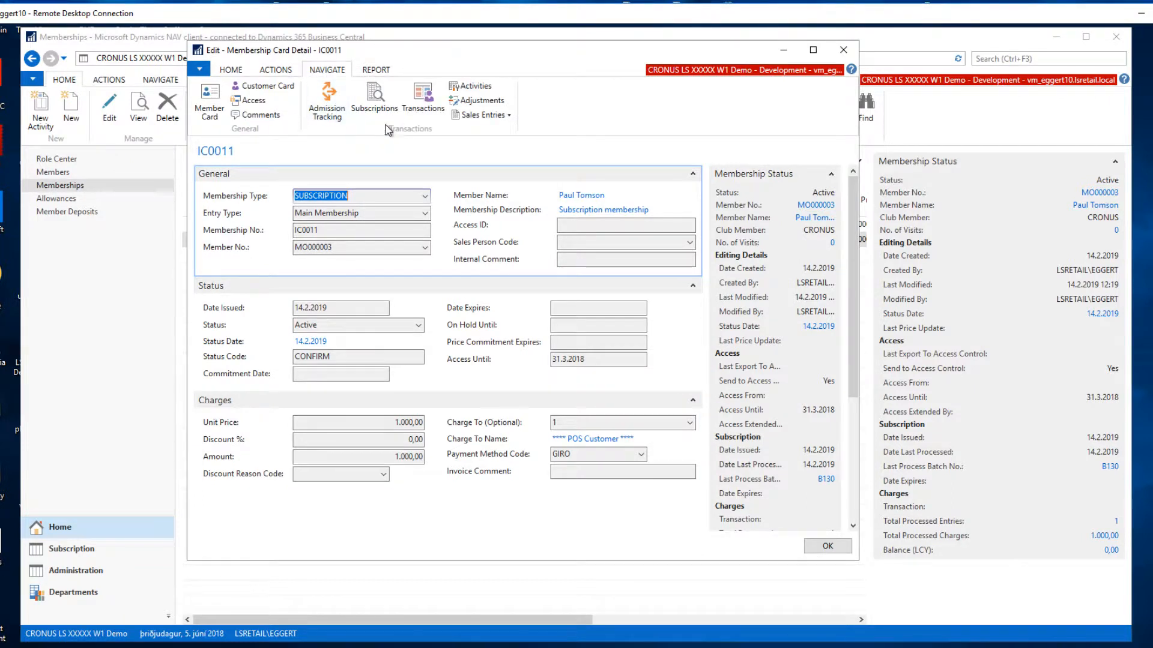
click(481, 100)
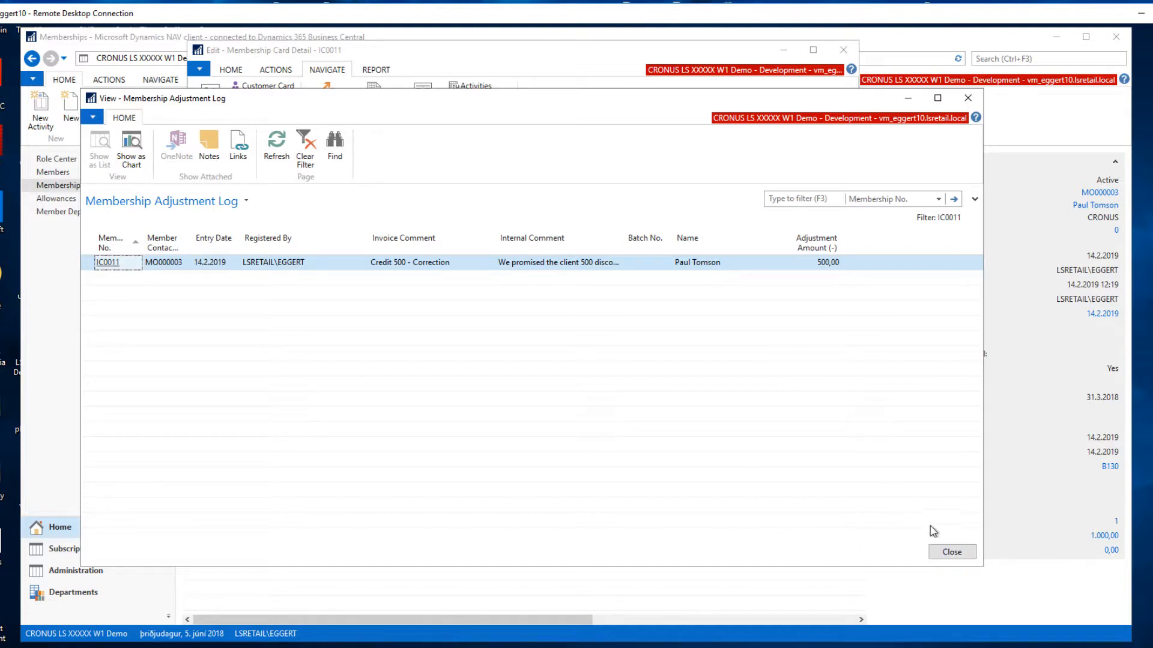
click(952, 553)
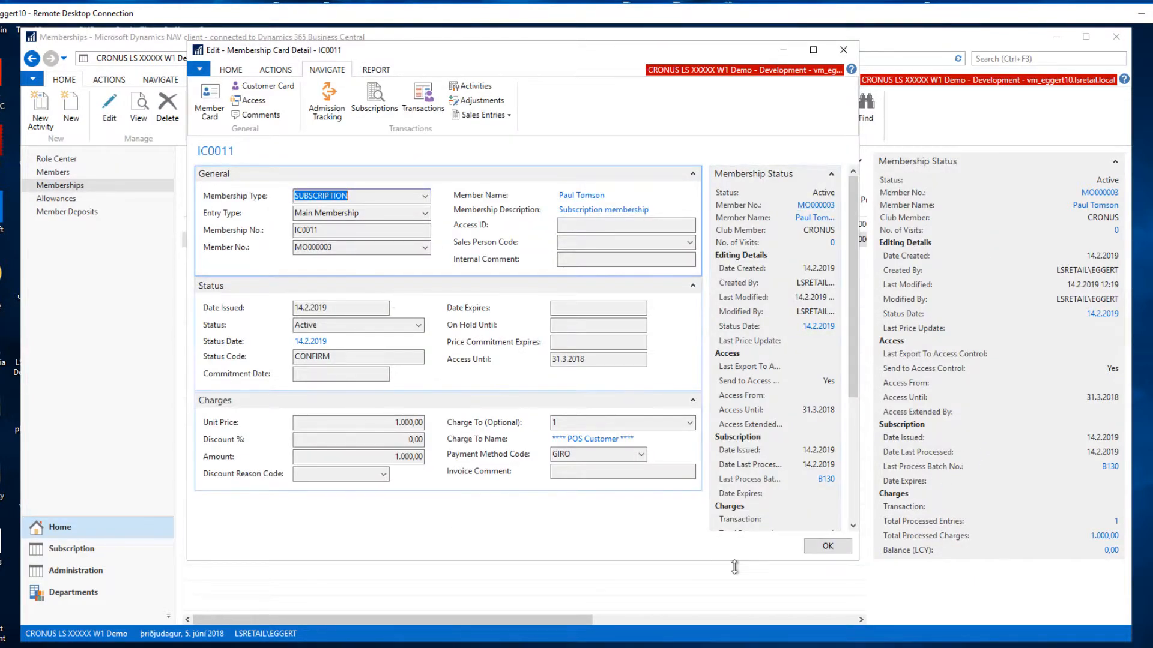
click(828, 545)
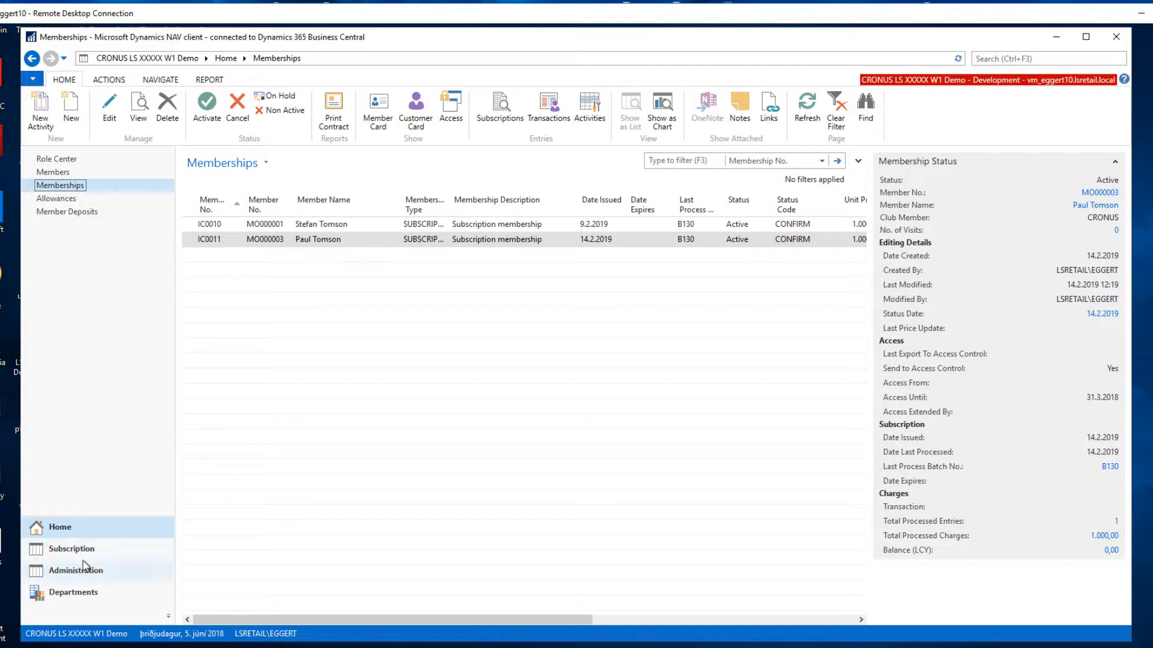
Create a new subscription batch for the MONTH subscription type covering the period 1.4.2018 to 30.4.2018.
click(71, 549)
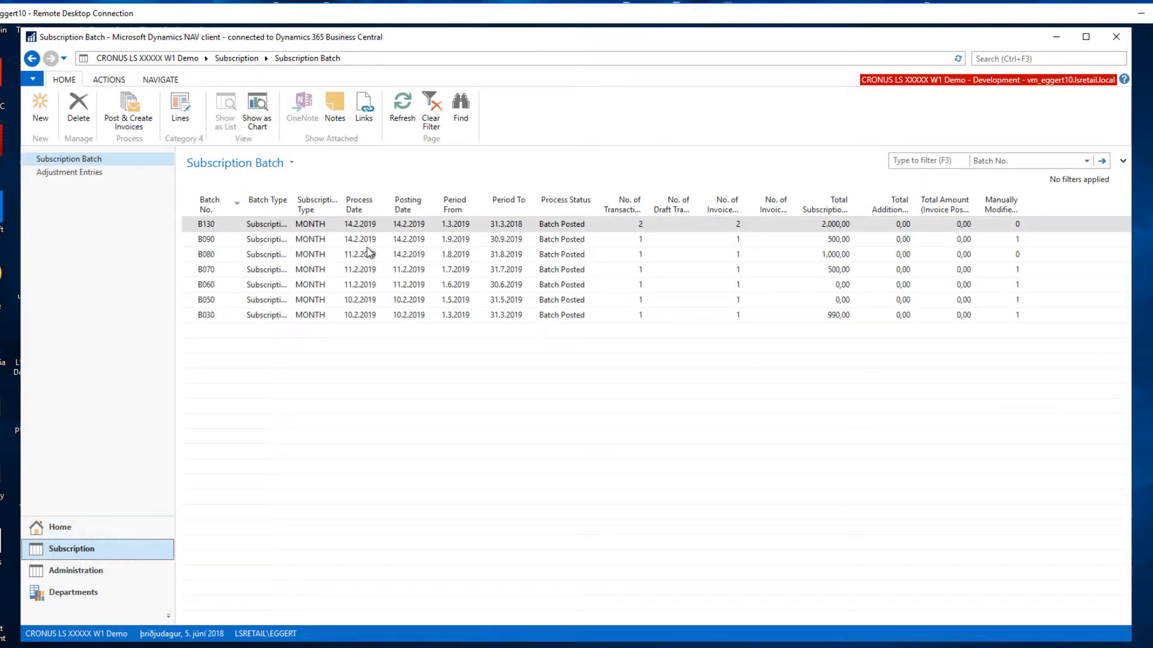
click(41, 106)
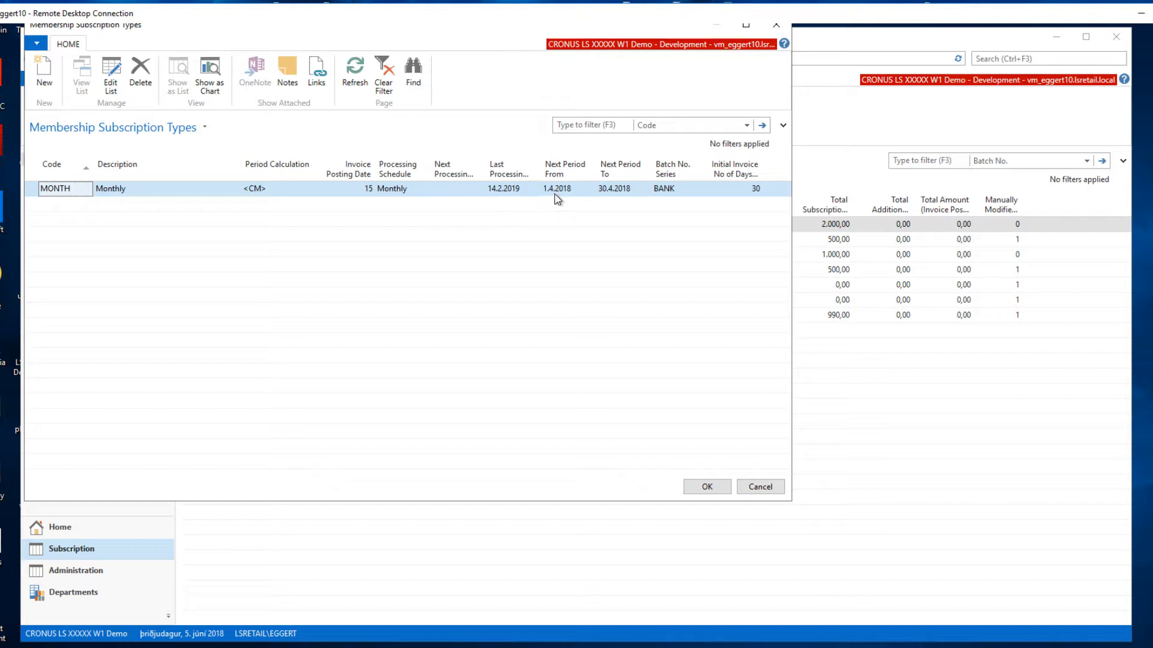
click(702, 486)
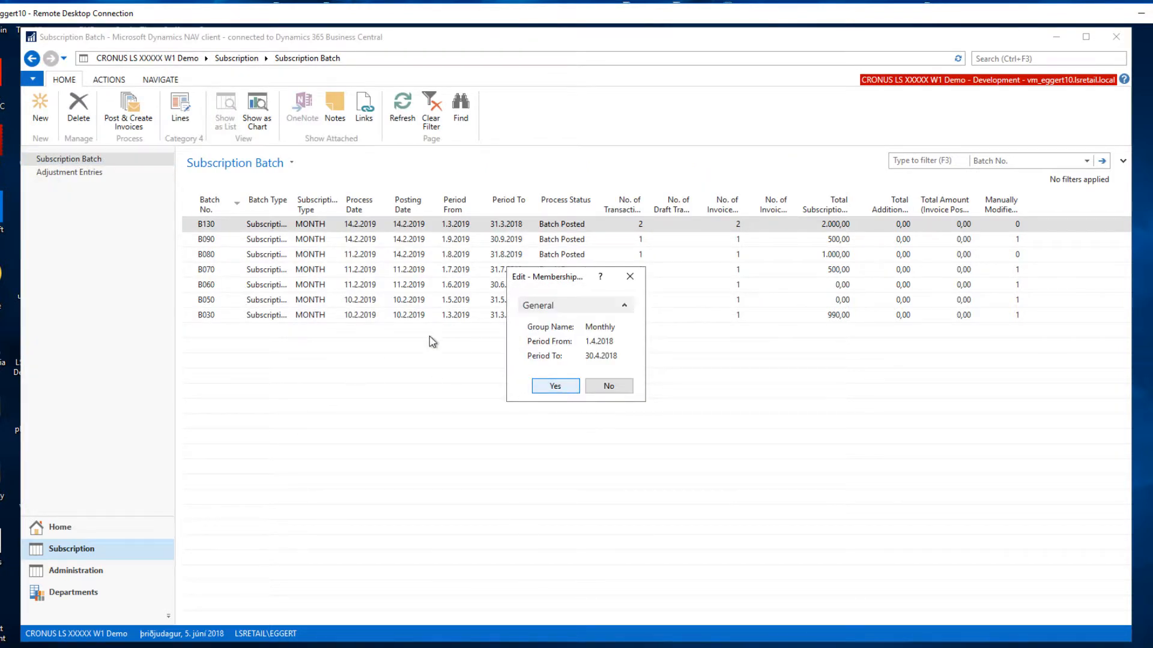
key(Return)
click(455, 227)
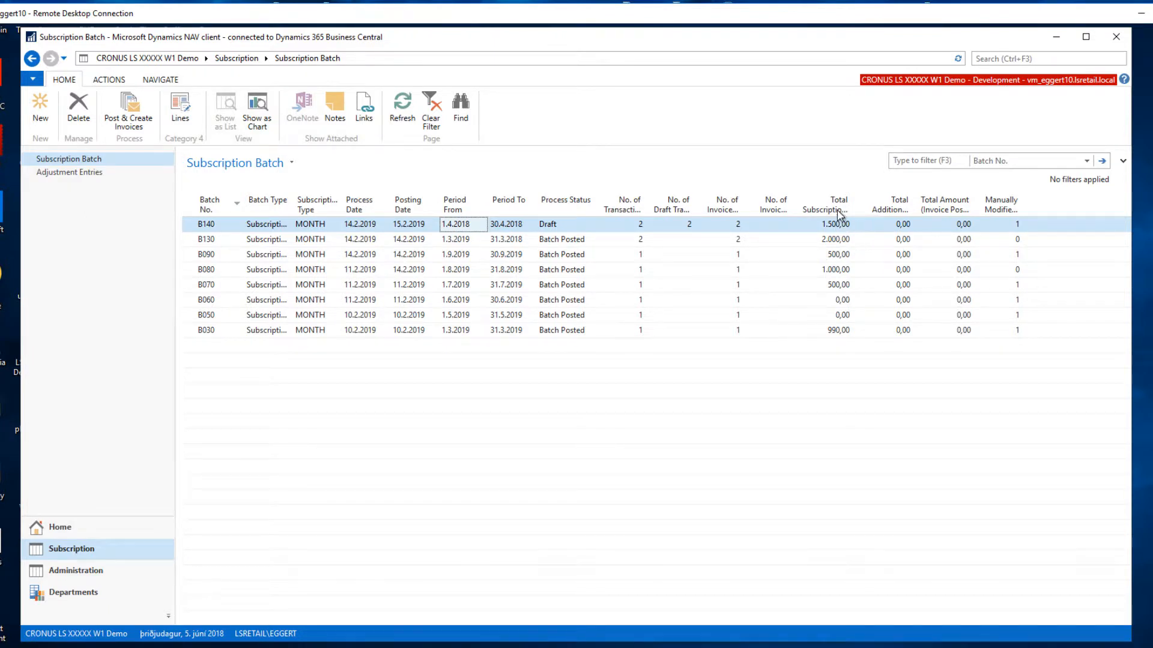
Review the manually modified entries of the draft April 2018 batch, including their adjustment and comments, and close the entries.
drag(852, 202, 862, 205)
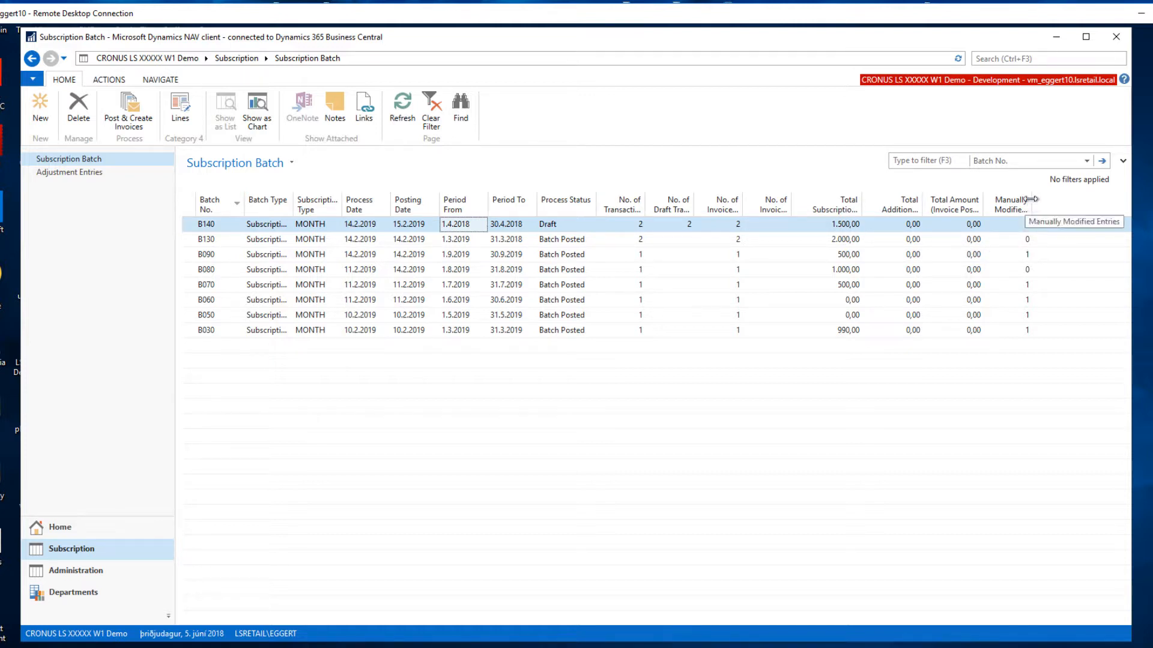
drag(1033, 204, 1043, 204)
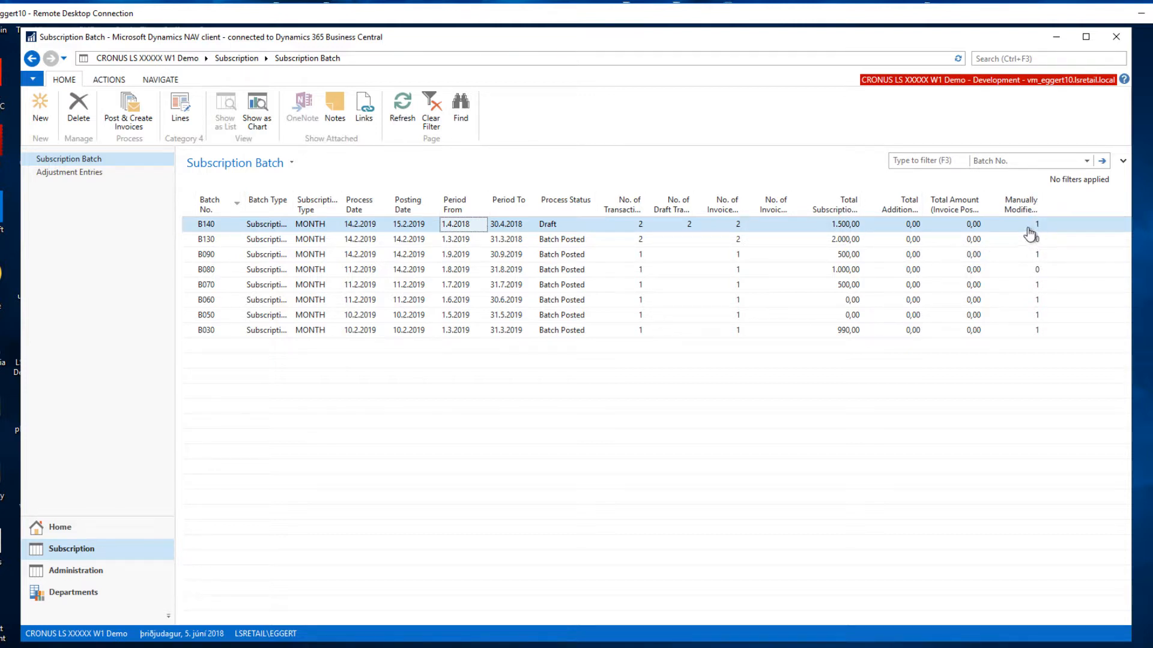
click(1038, 226)
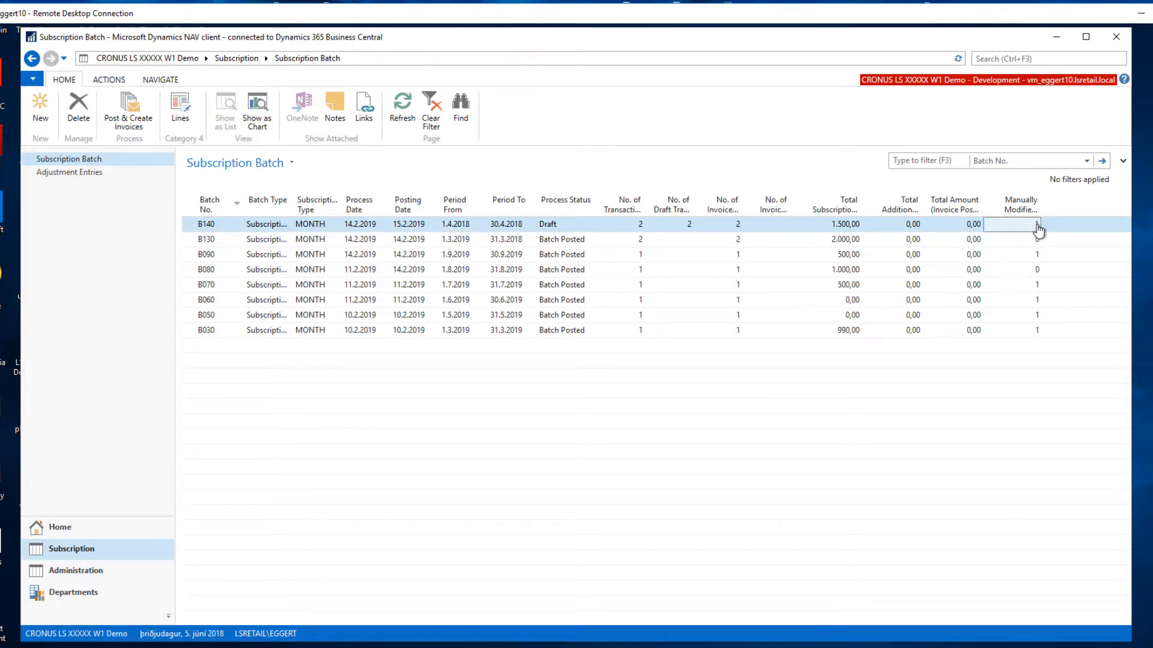
click(1037, 227)
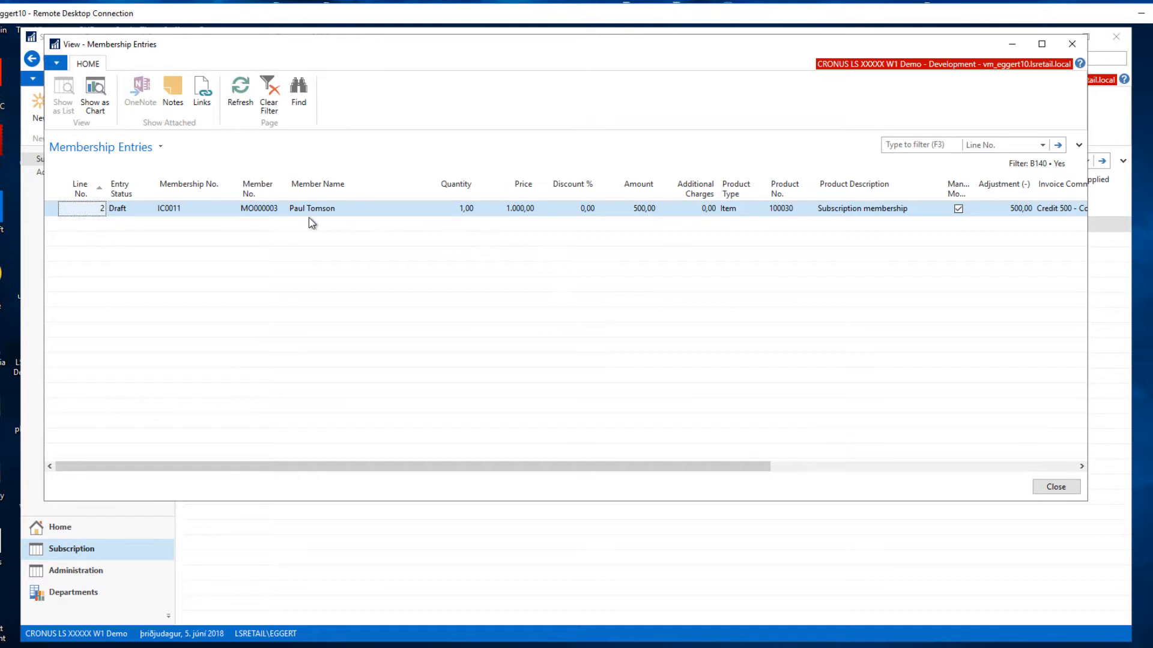
drag(733, 468, 1037, 488)
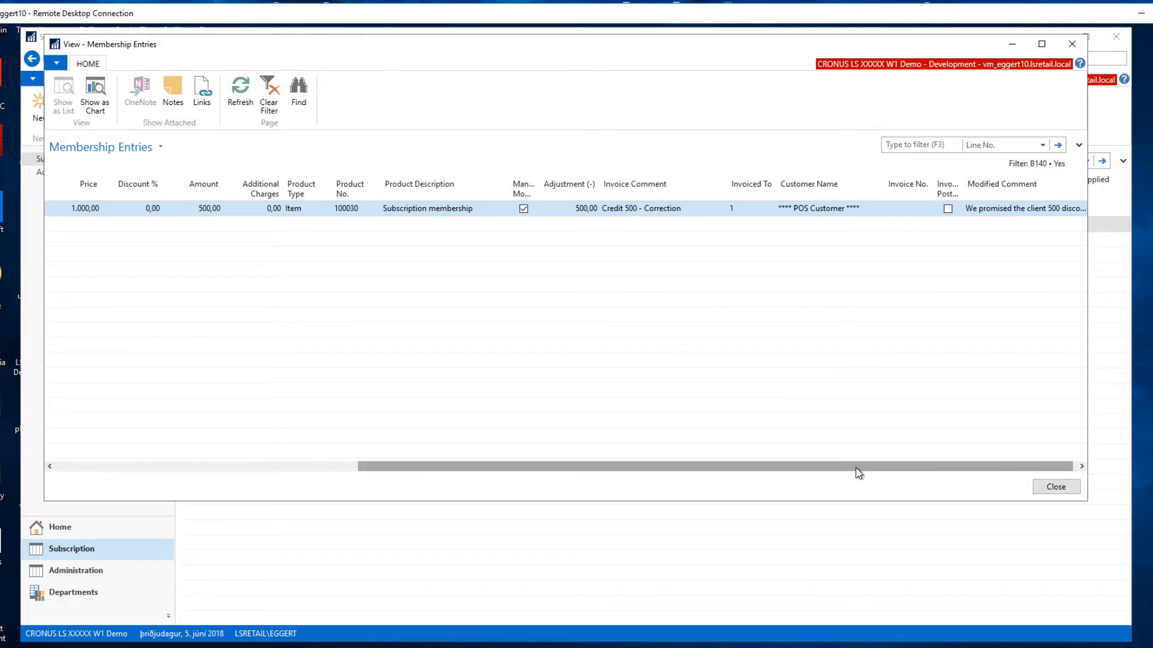
drag(856, 468, 397, 457)
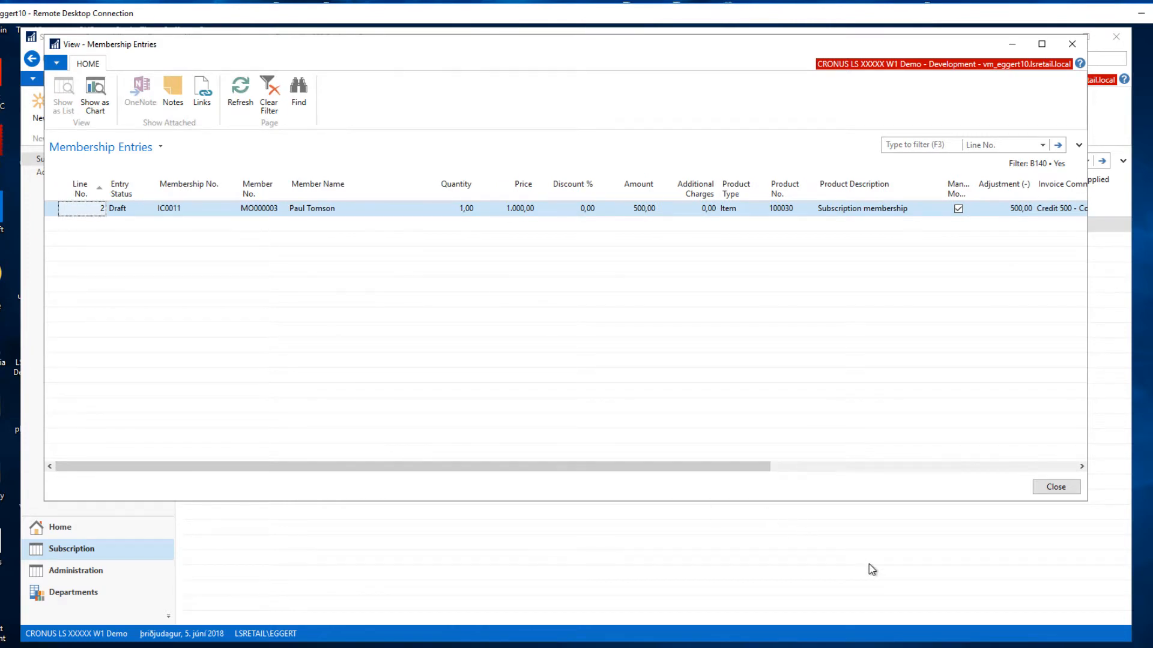
click(1056, 488)
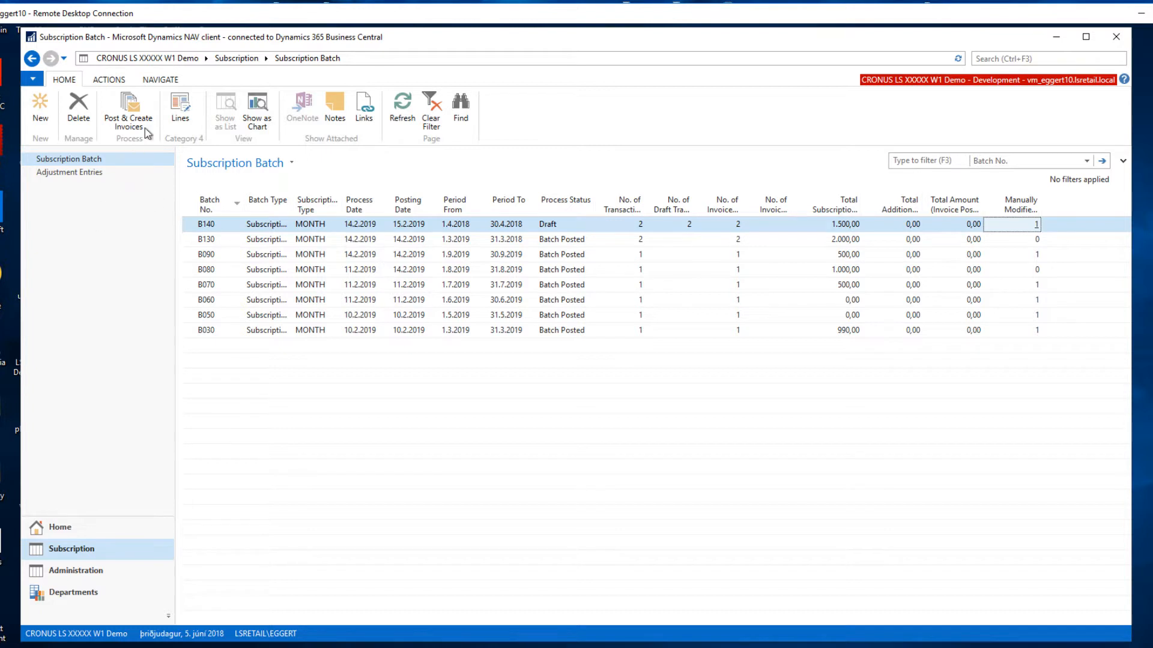
Post the April 2018 batch and create its invoices, and check the adjusted member's line in the batch lines.
click(127, 114)
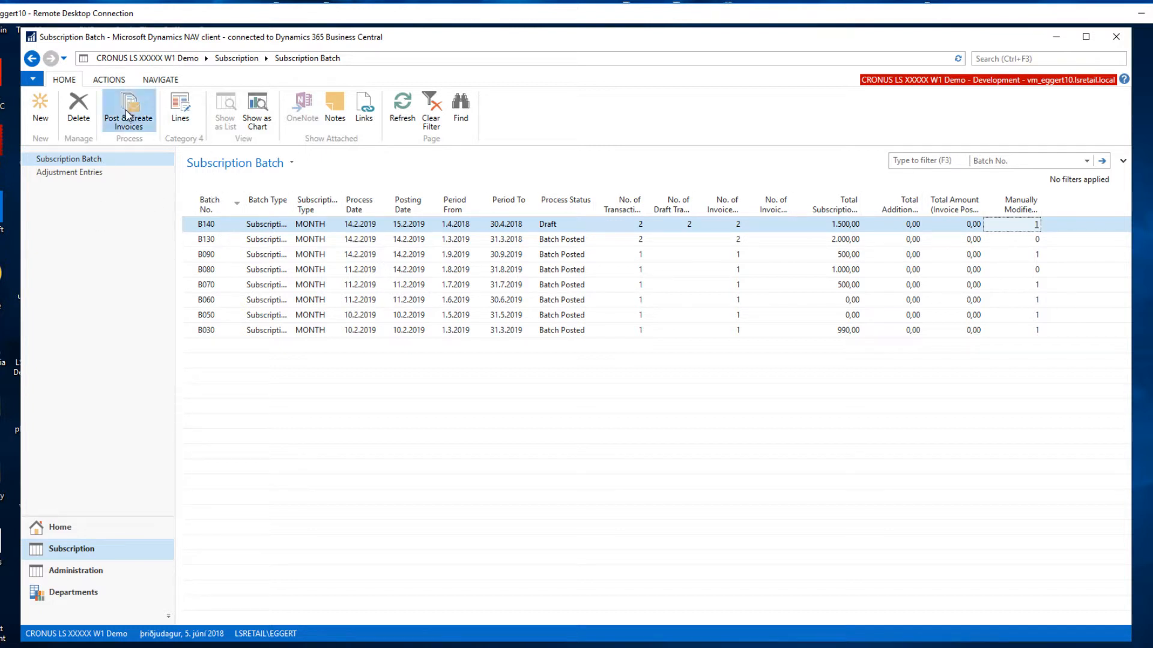
click(611, 362)
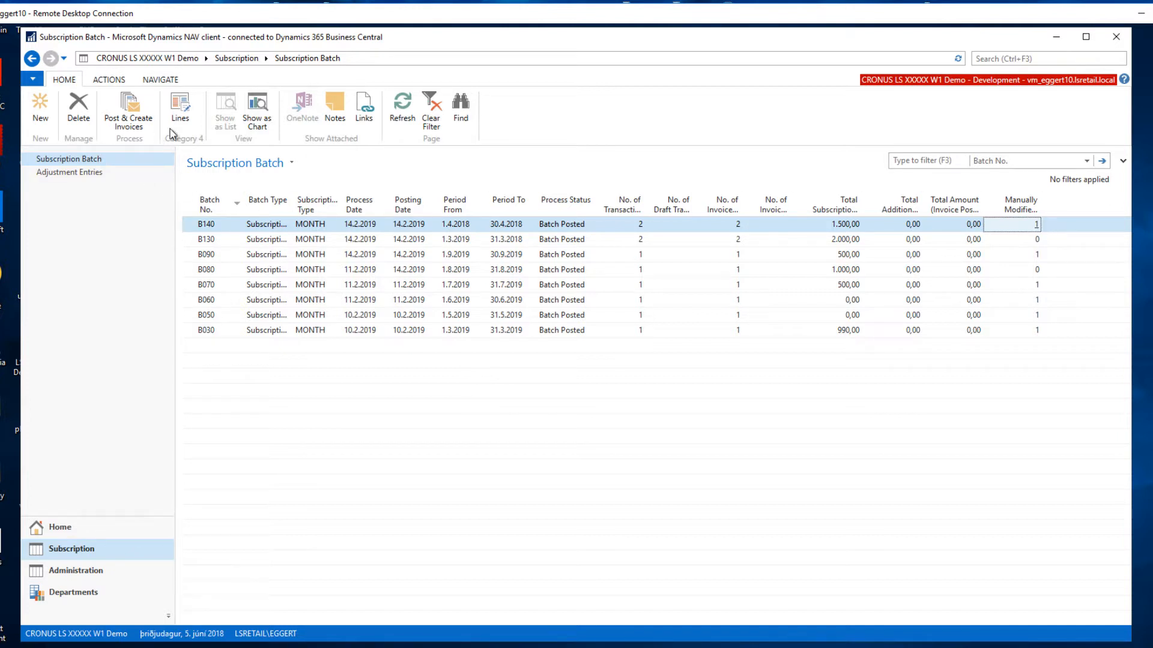
click(180, 111)
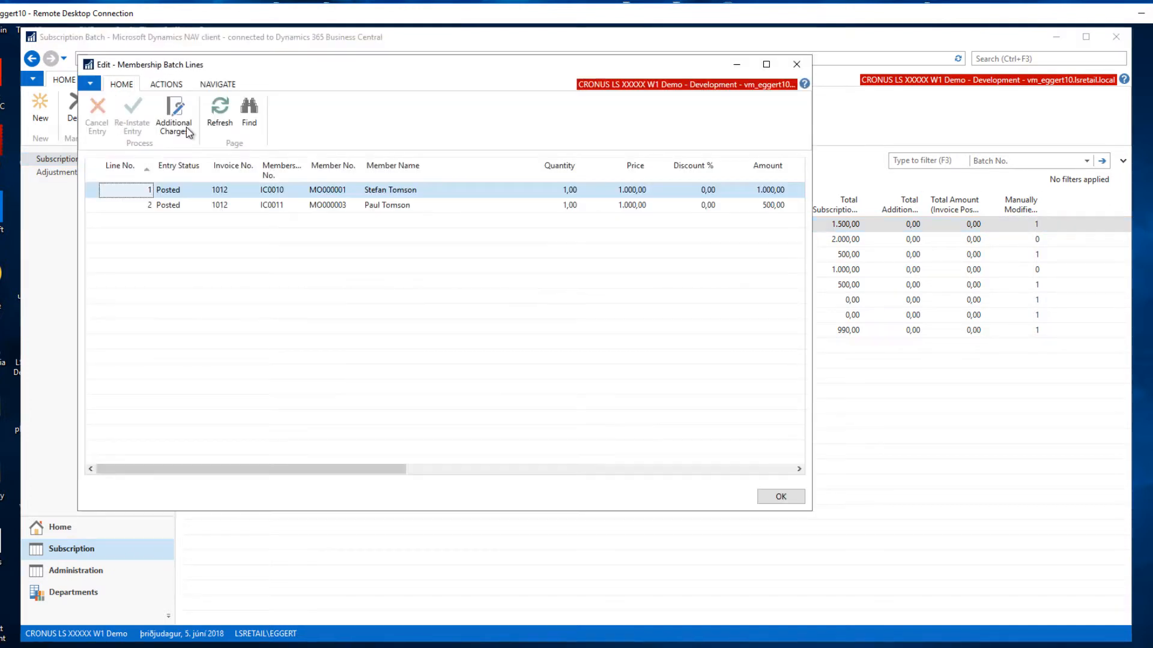
click(386, 206)
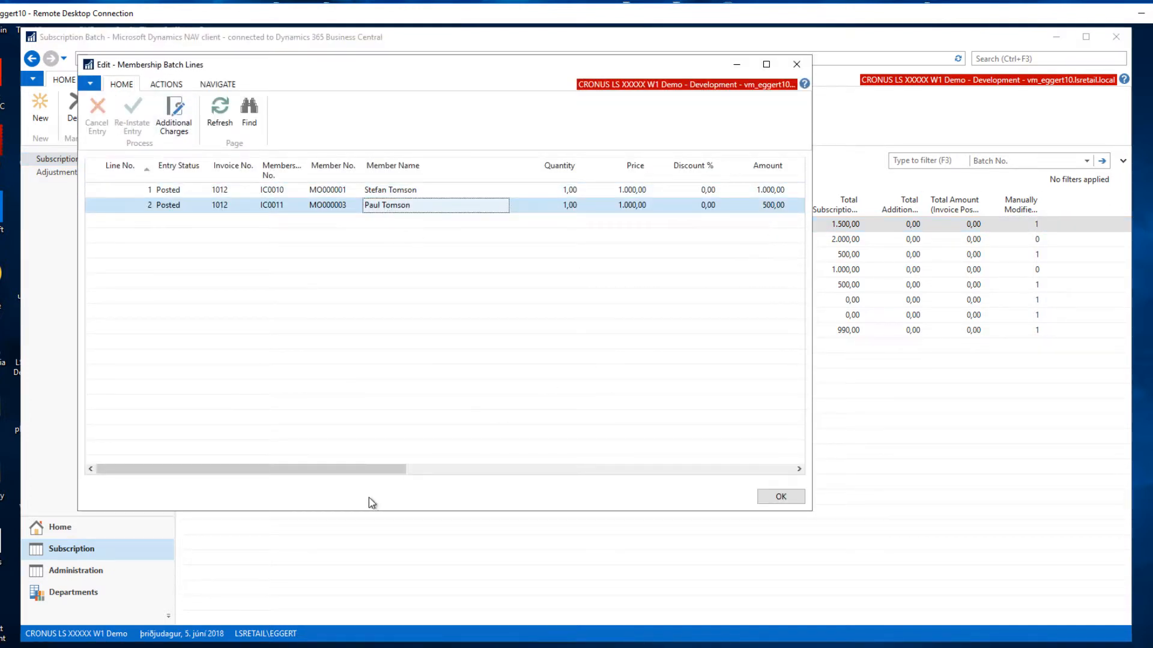
drag(346, 473, 703, 462)
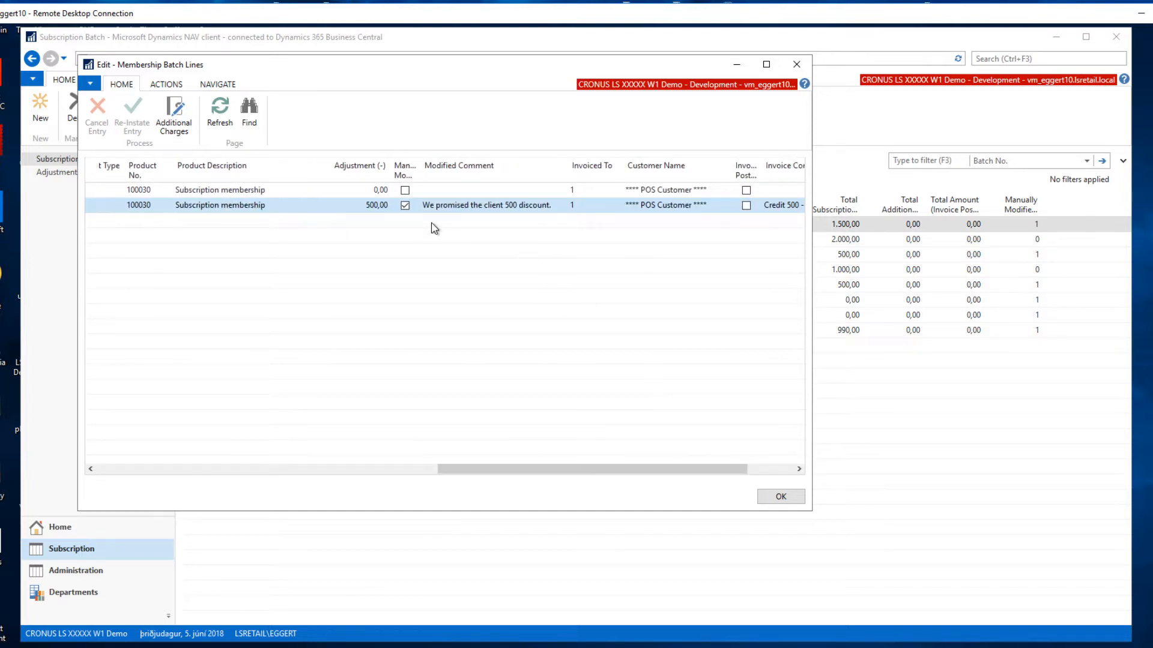
click(365, 206)
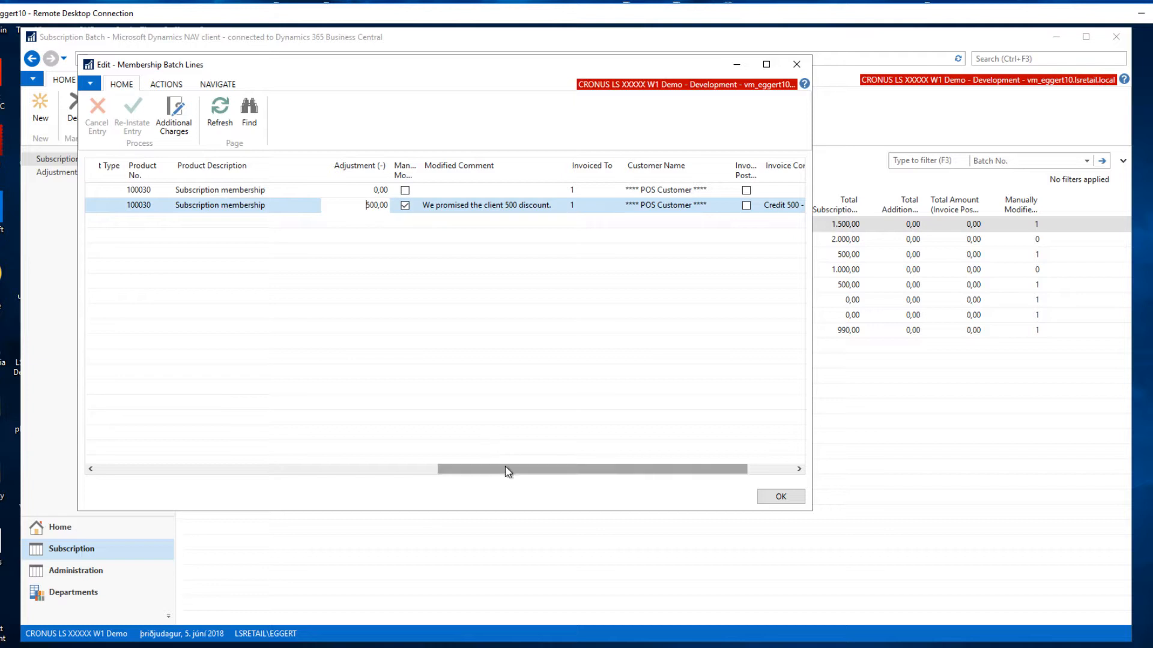
drag(507, 471, 131, 442)
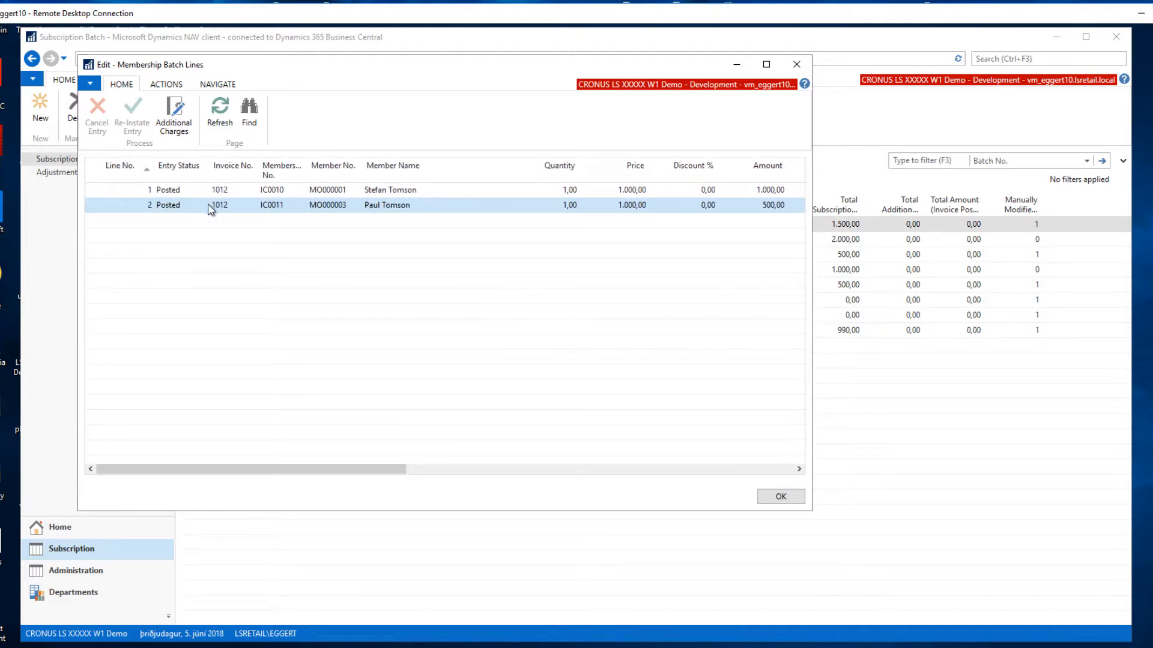
Open the sales invoice of the adjusted member's batch line and enlarge its window to view the correction comment and all item lines.
click(222, 211)
click(220, 207)
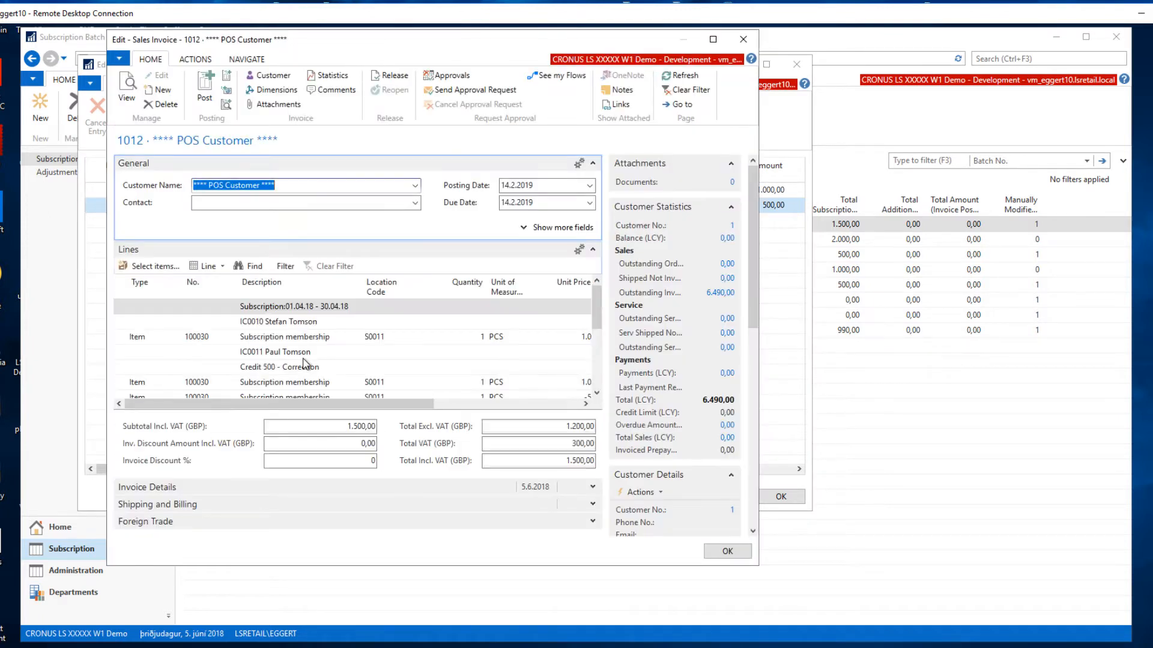
click(301, 352)
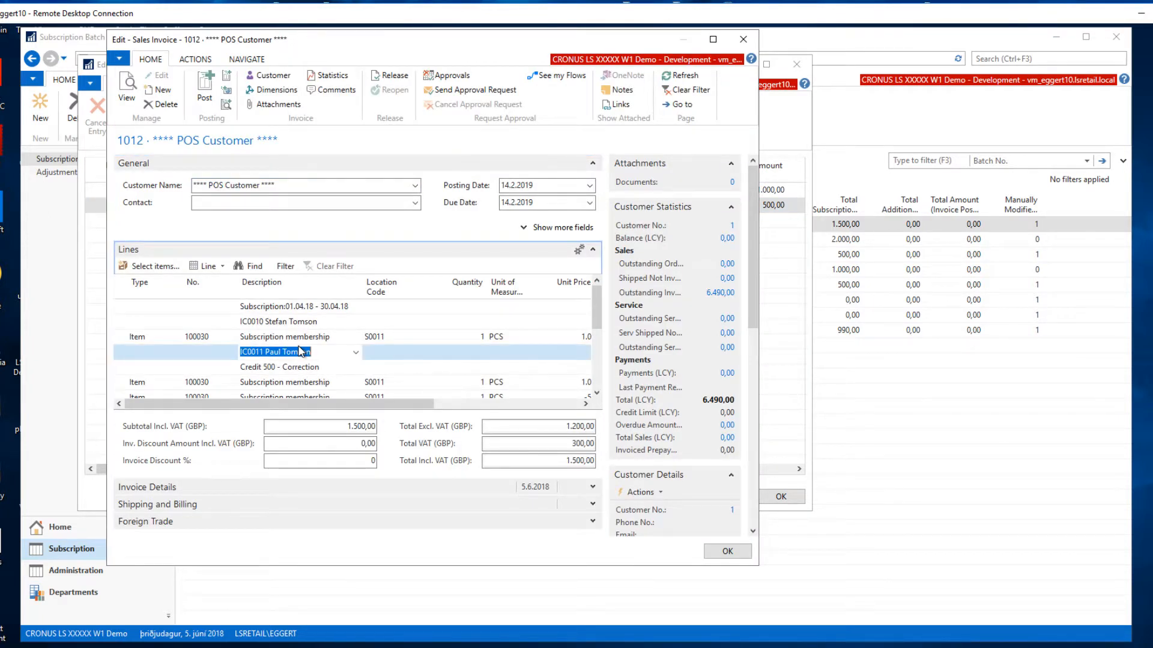
key(Down)
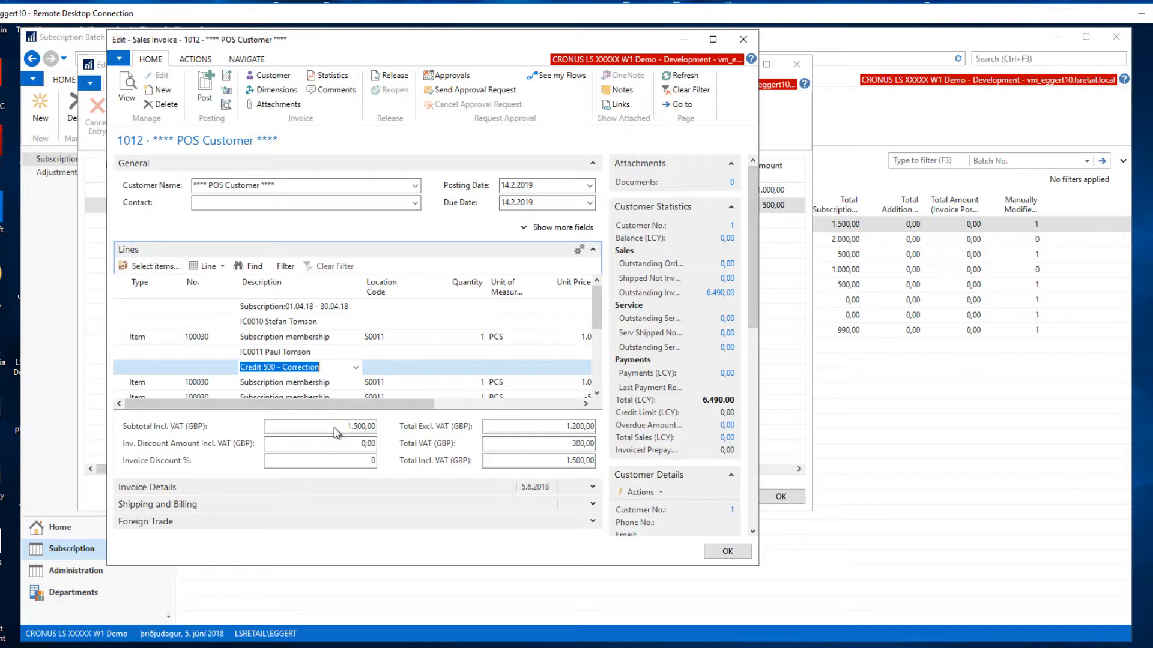
drag(757, 564, 814, 608)
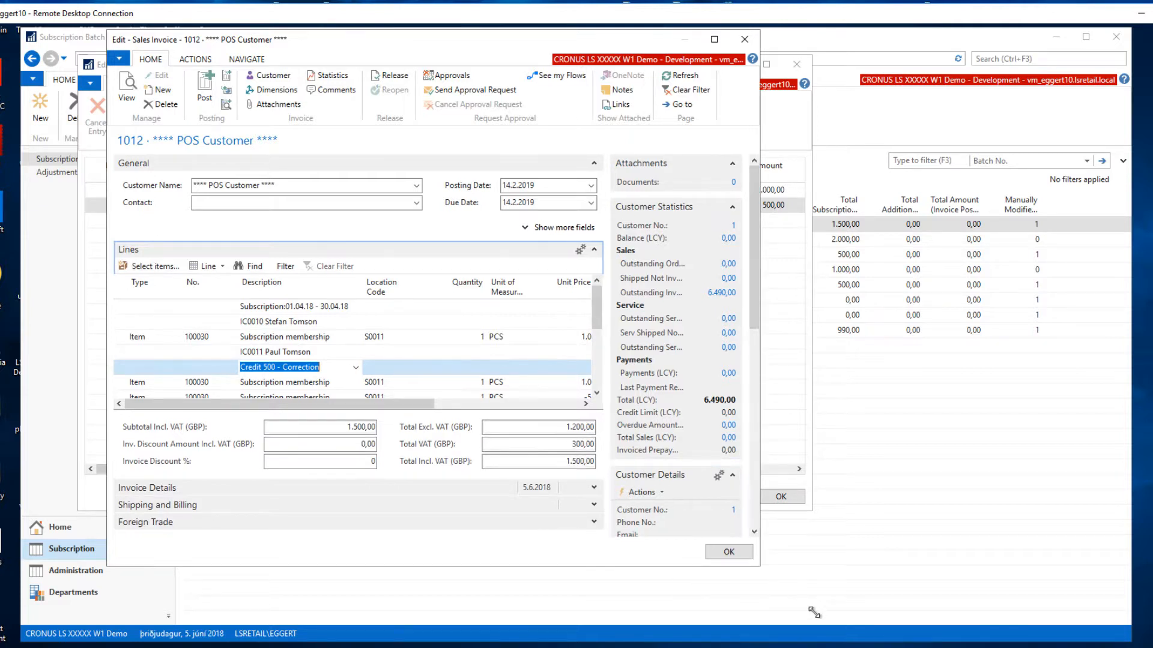
click(389, 395)
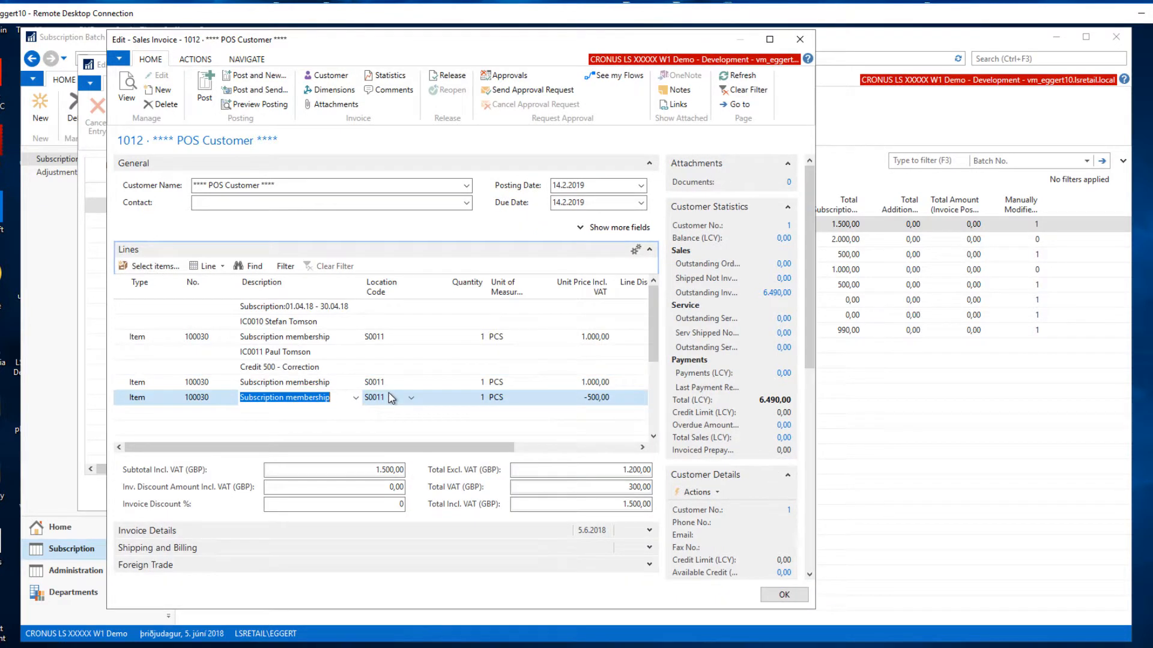
Examine the descriptions and unit prices of the adjusted member's subscription line and credit line on the invoice.
key(Right)
key(Right)
key(Right)
key(Right)
key(Left)
key(Left)
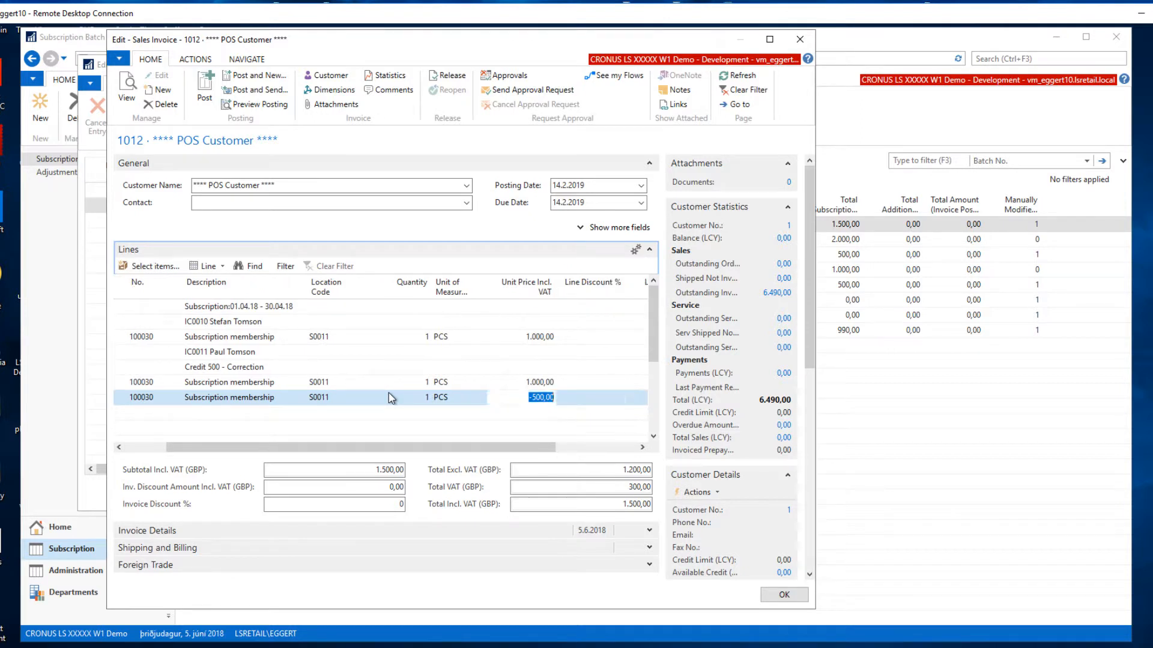
key(Up)
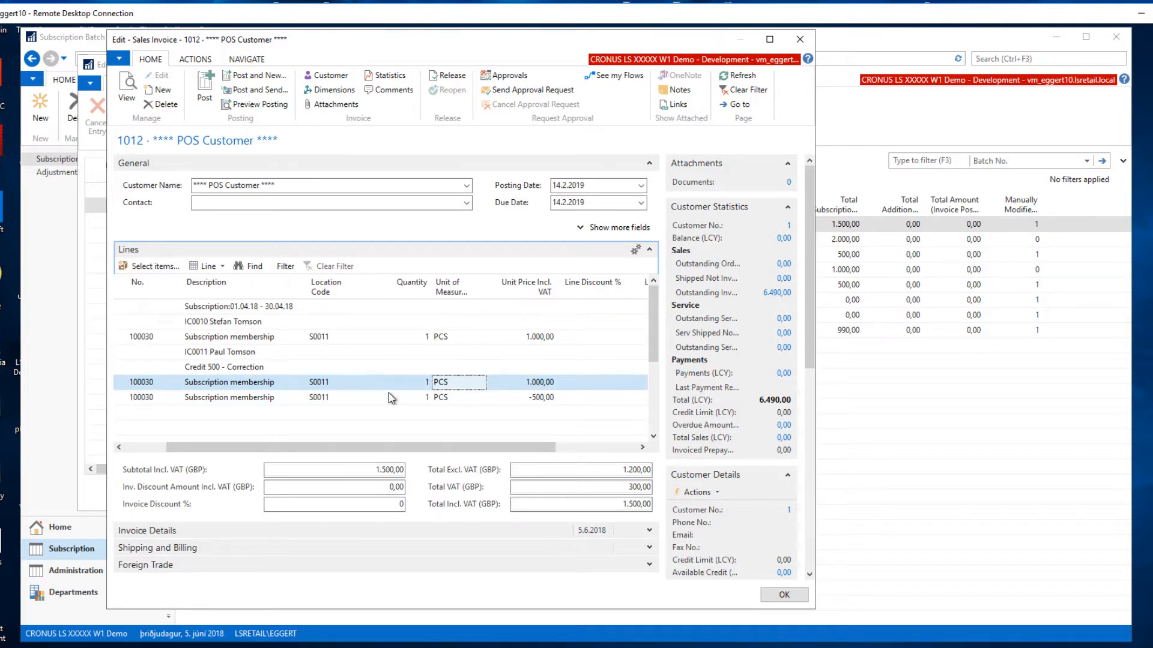
key(Down)
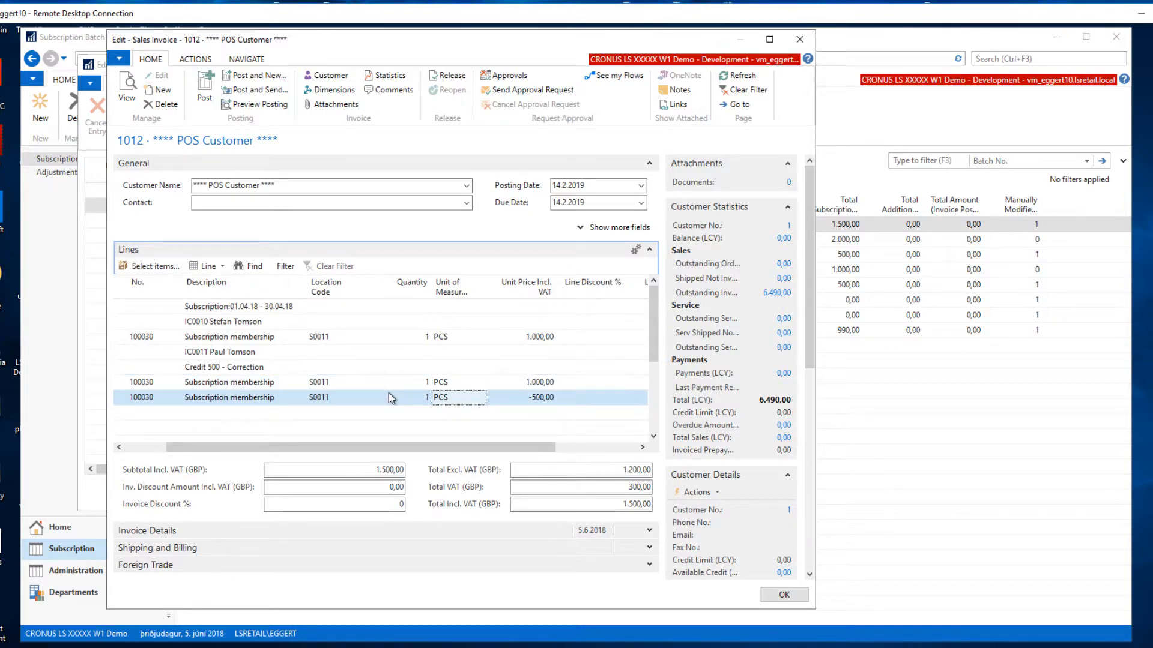
key(Left)
key(Left)
key(Left)
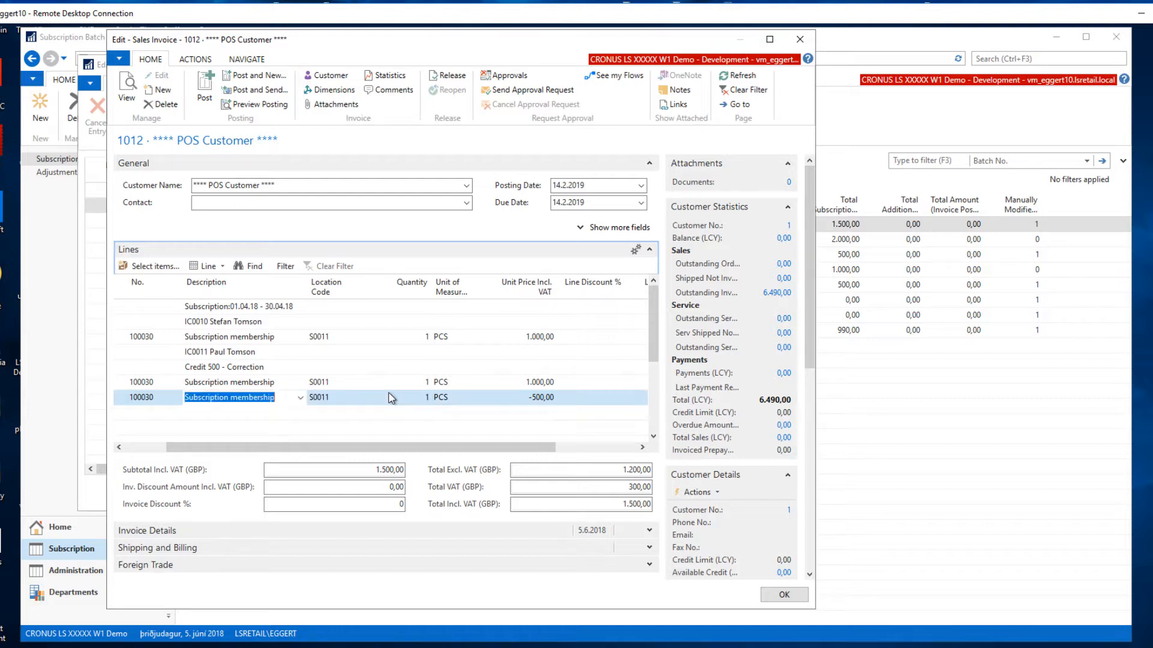
key(Right)
key(Right)
key(Right)
key(Right)
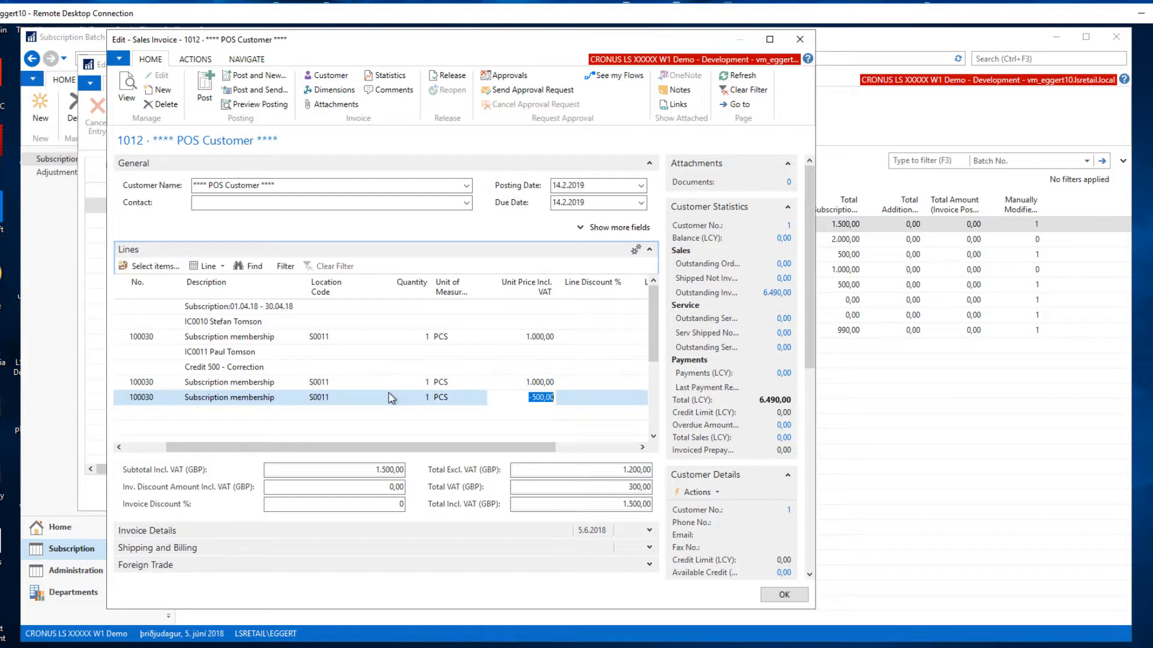
Close the sales invoice without posting it, and close the membership batch lines.
click(791, 595)
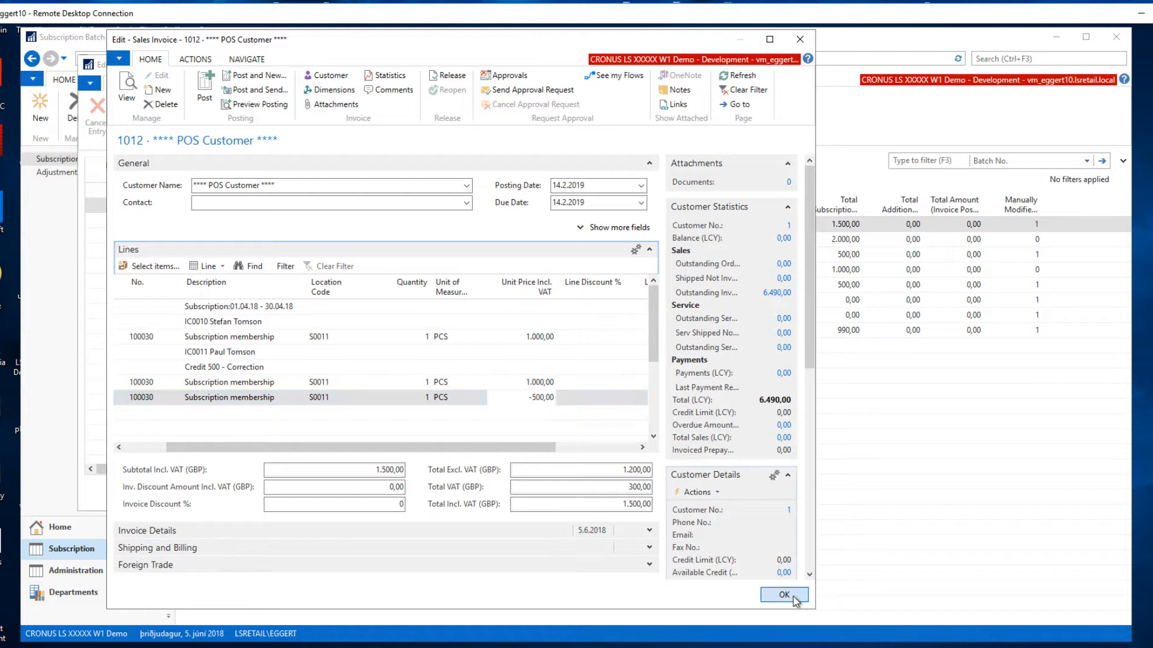
click(513, 346)
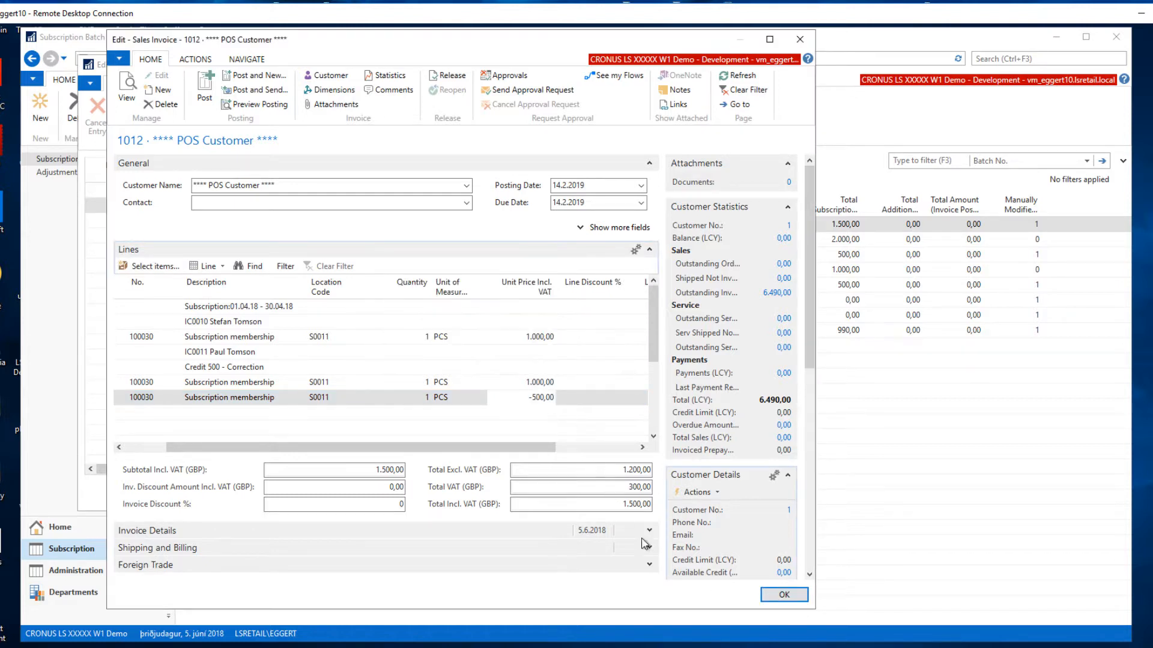
click(783, 597)
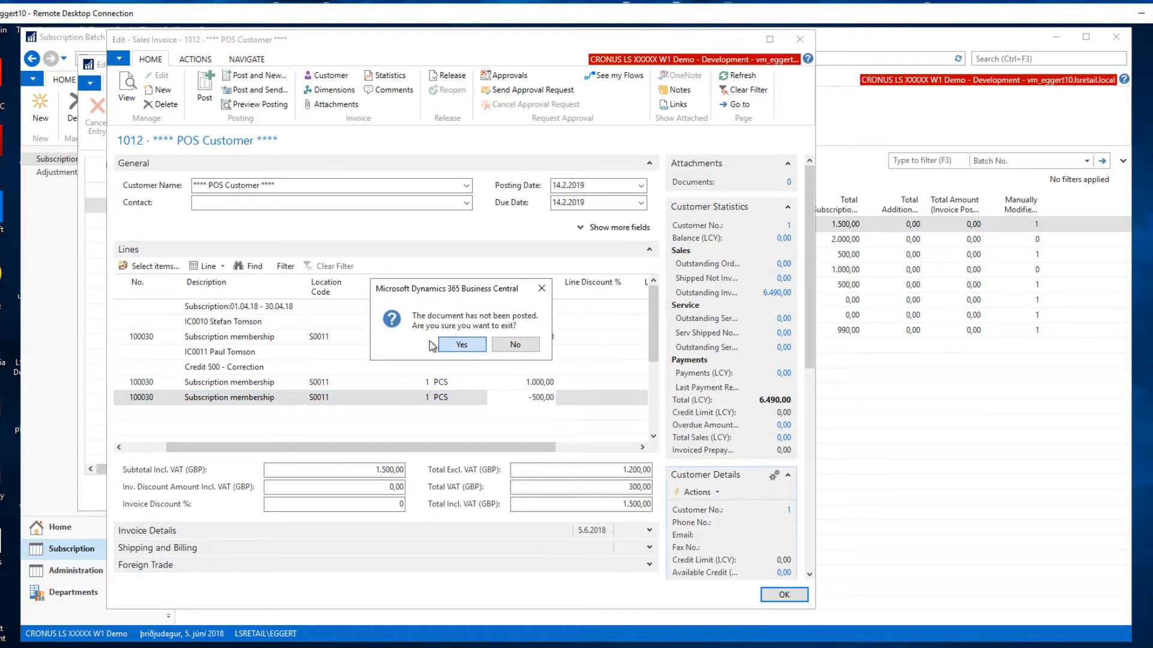
click(474, 349)
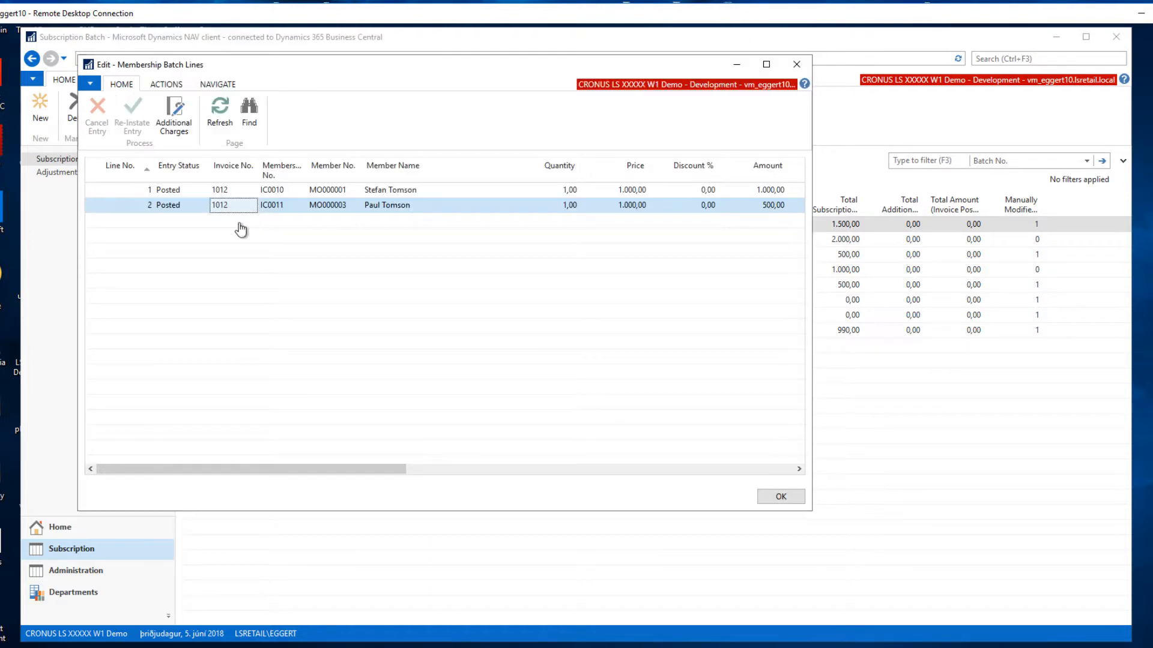
click(797, 64)
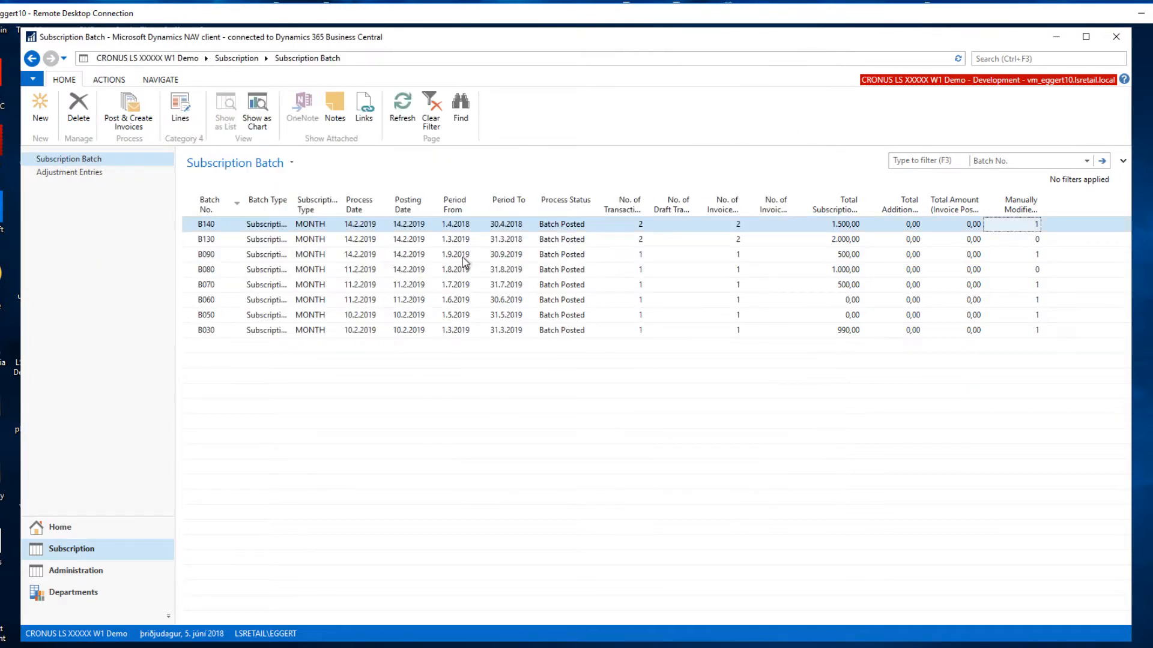
Open the list of adjustment entries and check the "Credit 500 - Correction" entry.
click(84, 172)
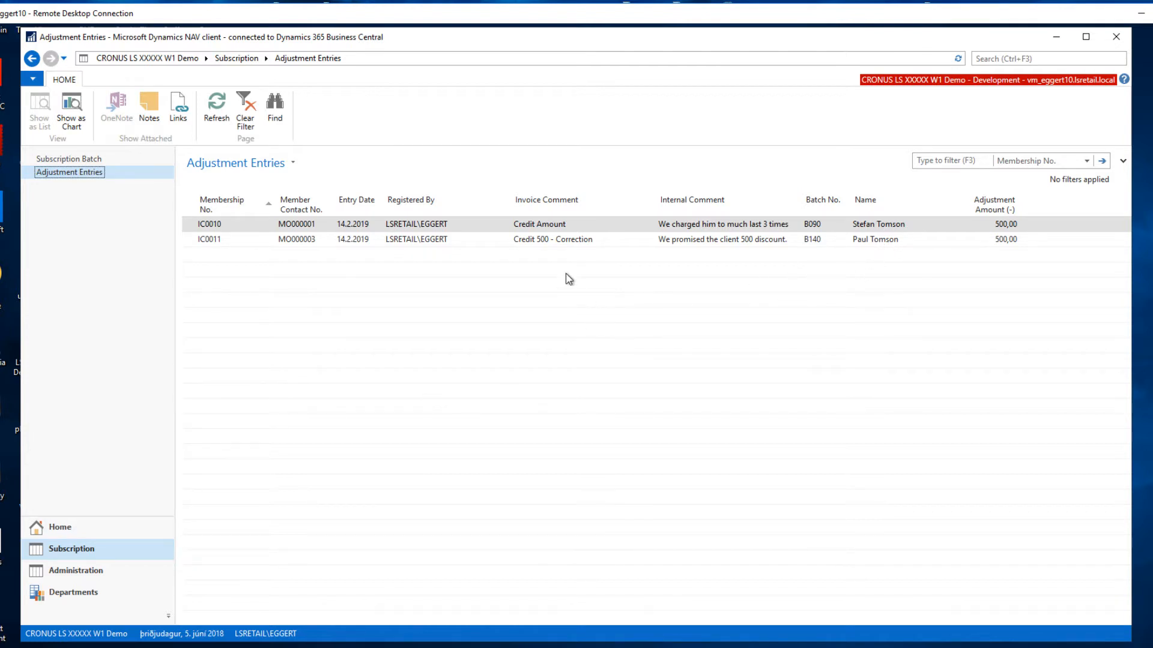
click(424, 240)
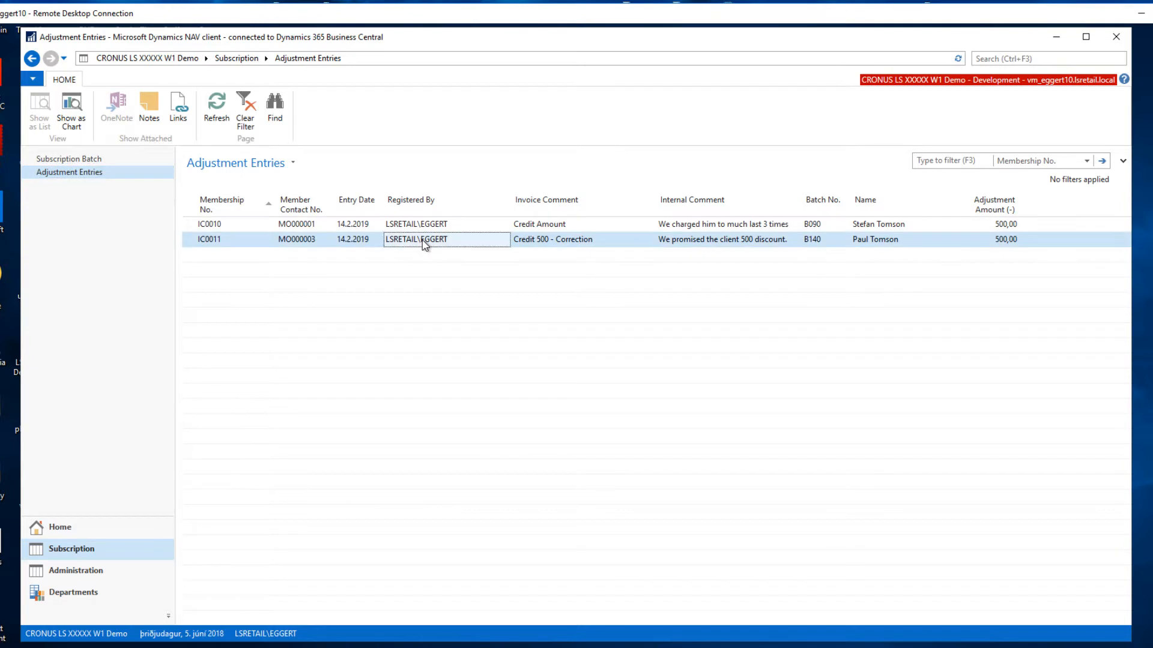
Examine the internal comment, batch number and adjustment amount of the "Credit 500 - Correction" entry.
key(Tab)
key(Tab)
key(Tab)
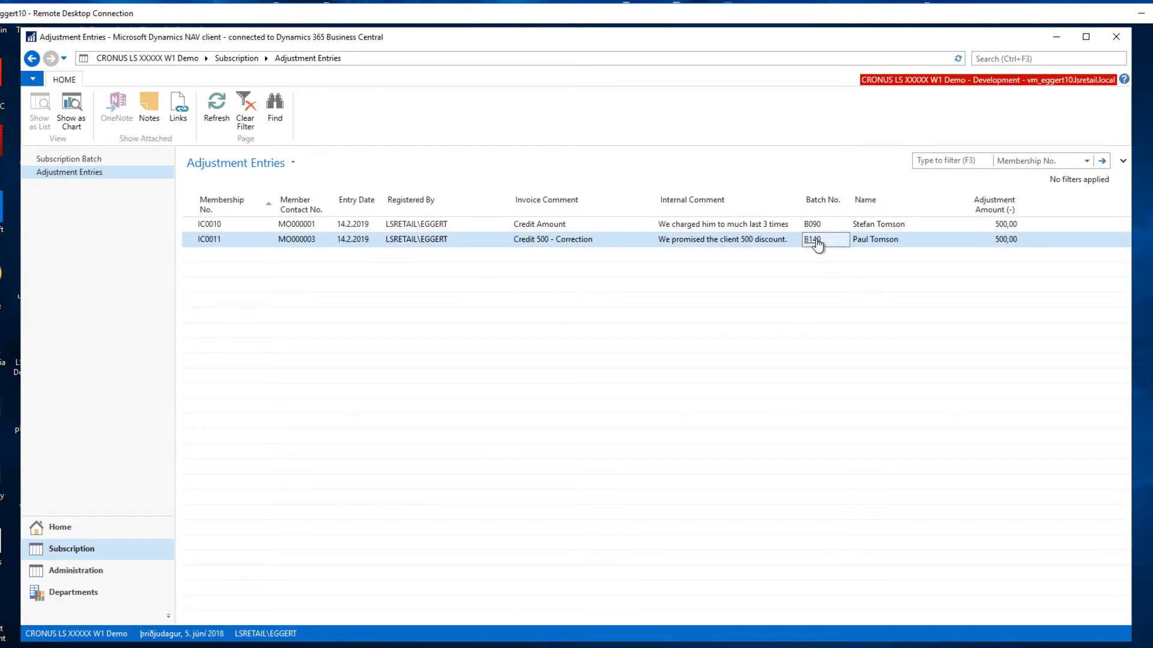
click(1007, 243)
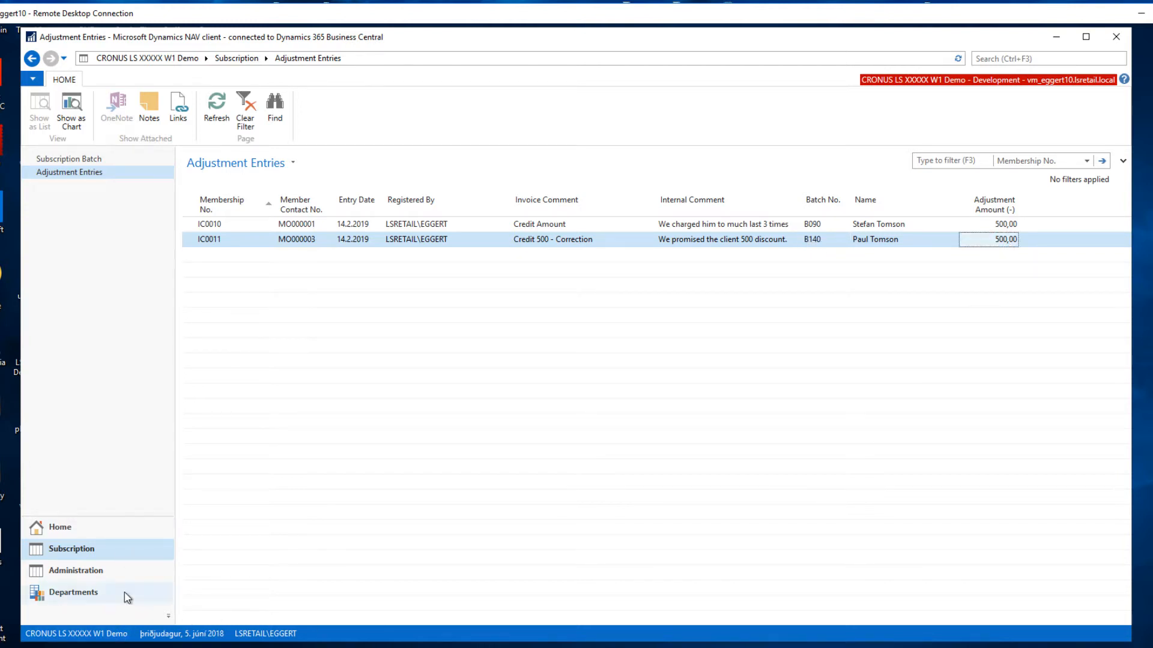
Check the adjusted member's due adjustment details from the members list and close the log.
click(60, 527)
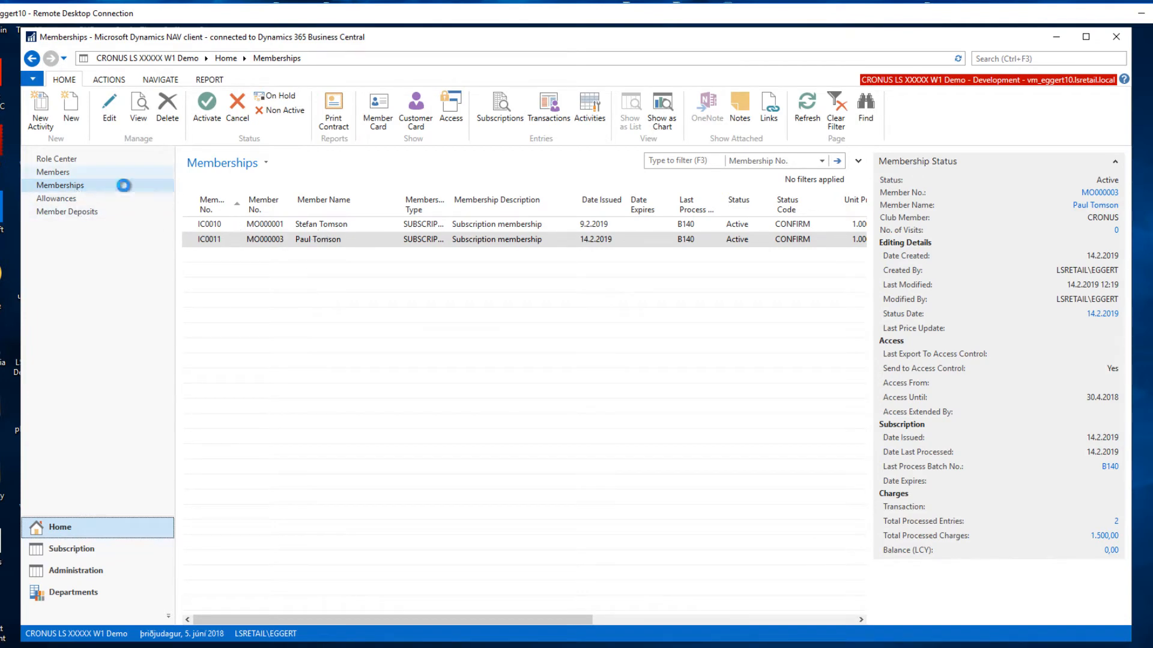
click(76, 173)
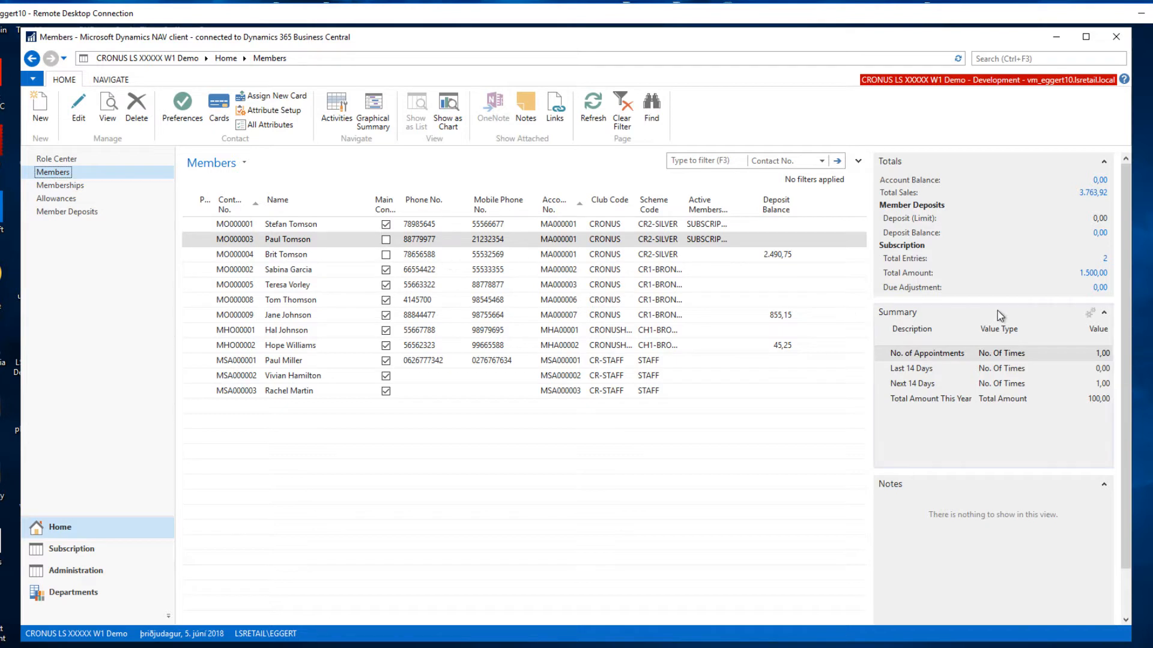
click(1101, 289)
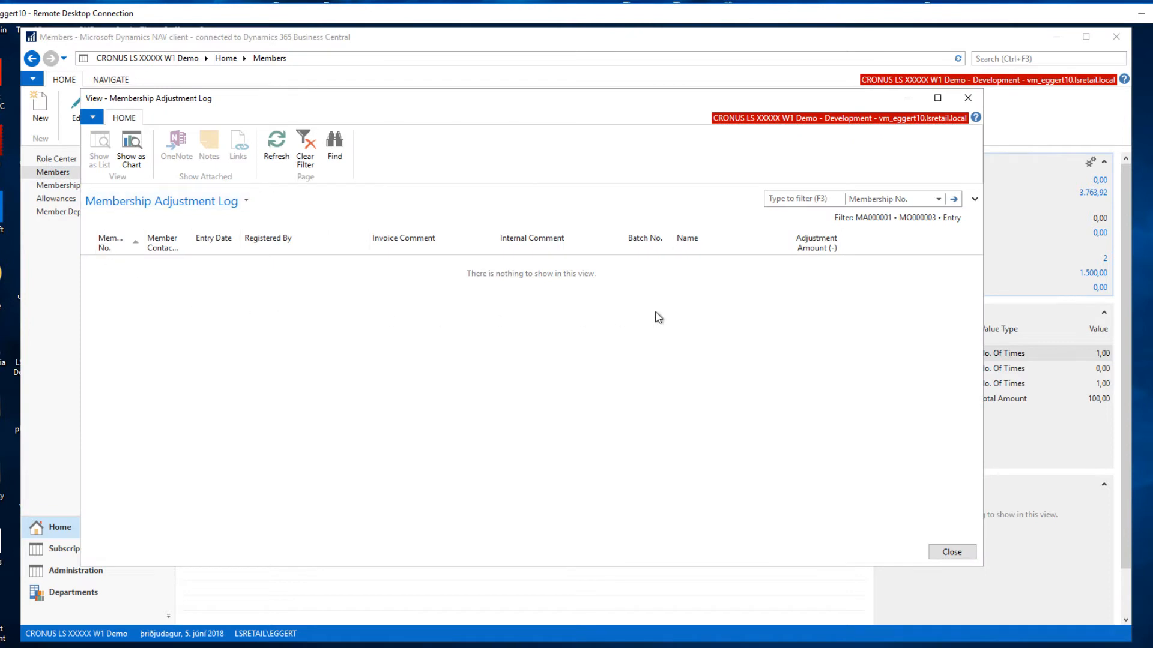
click(951, 552)
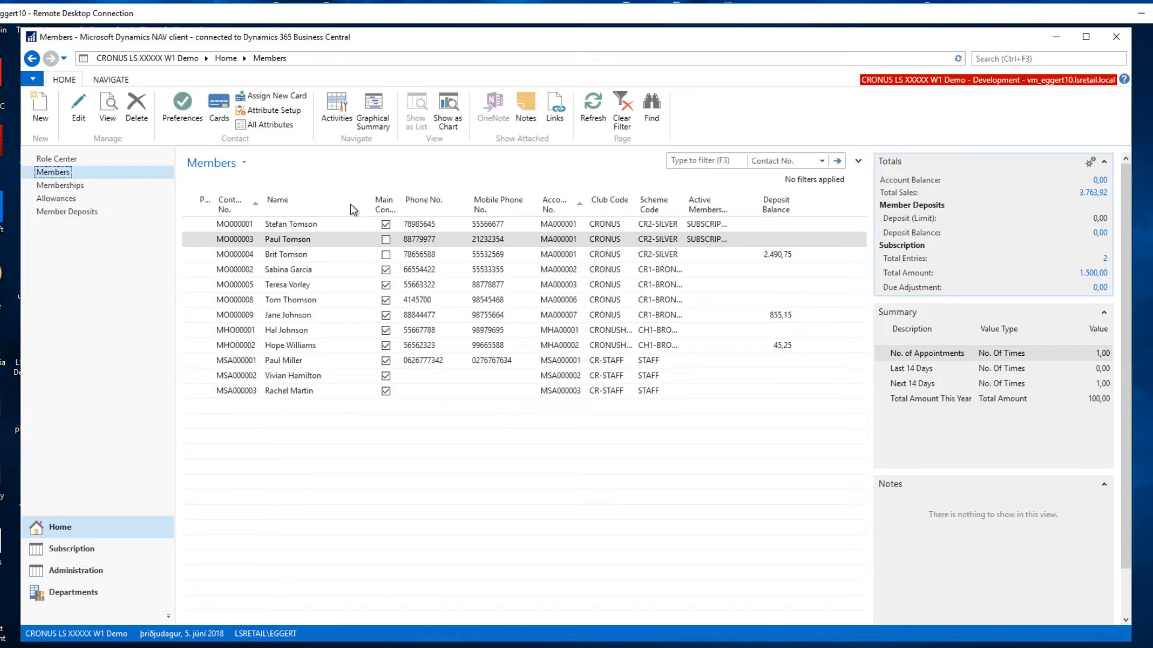
View the adjustment log of the adjusted member's membership from the memberships list, close it and go to the Role Center.
click(71, 186)
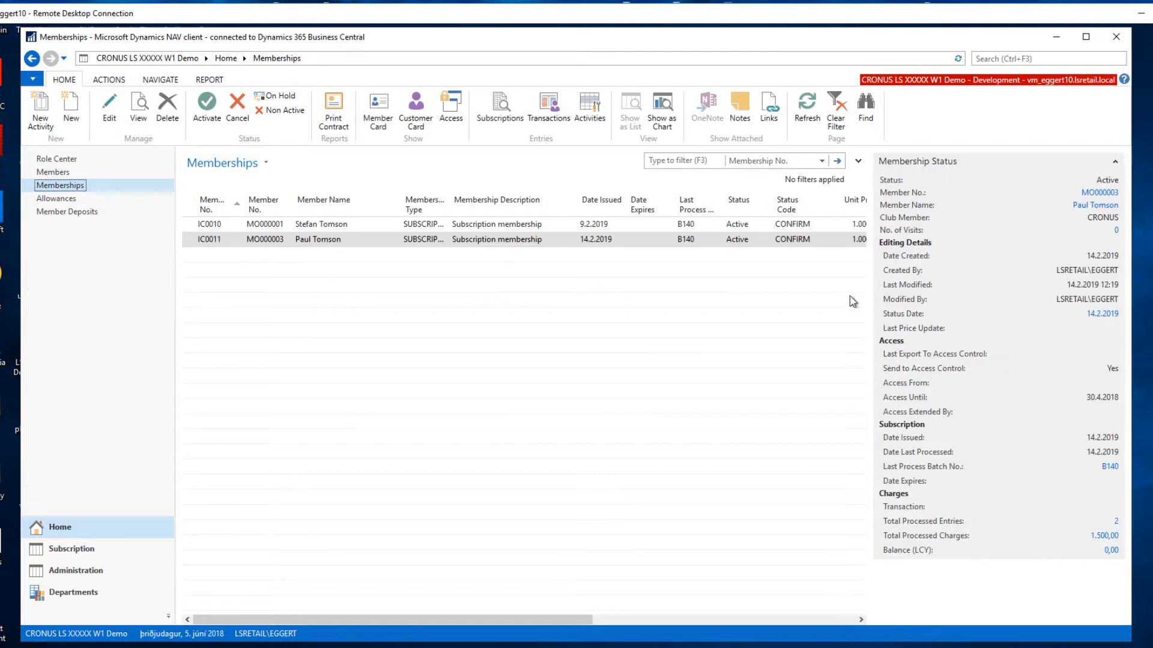
click(158, 80)
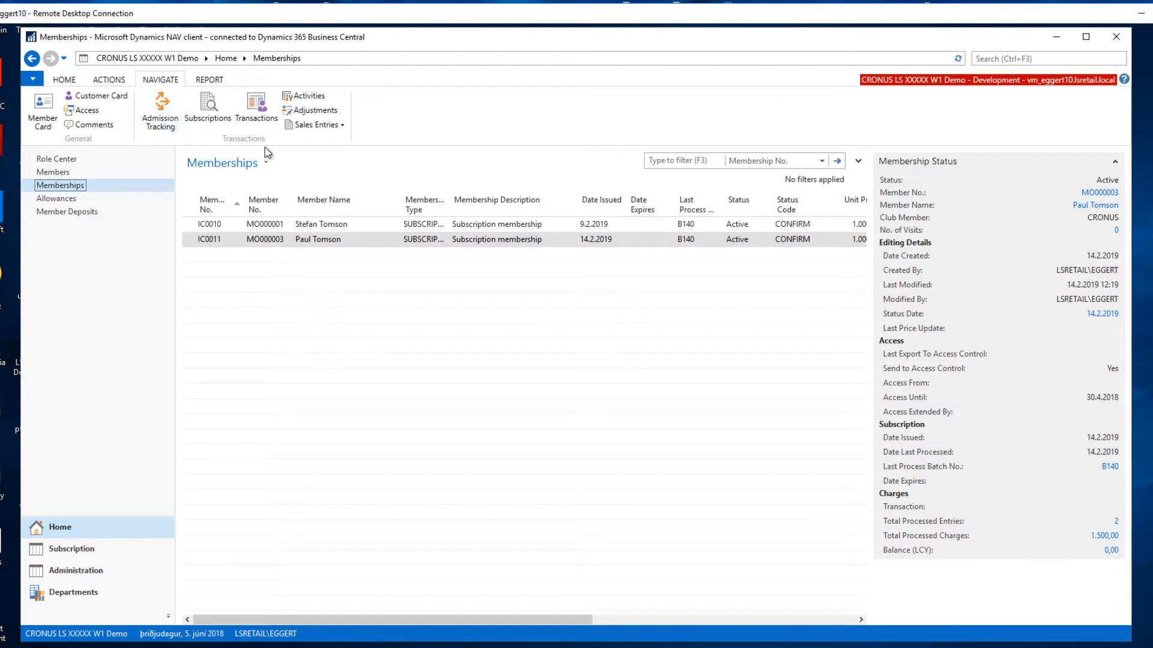
click(304, 111)
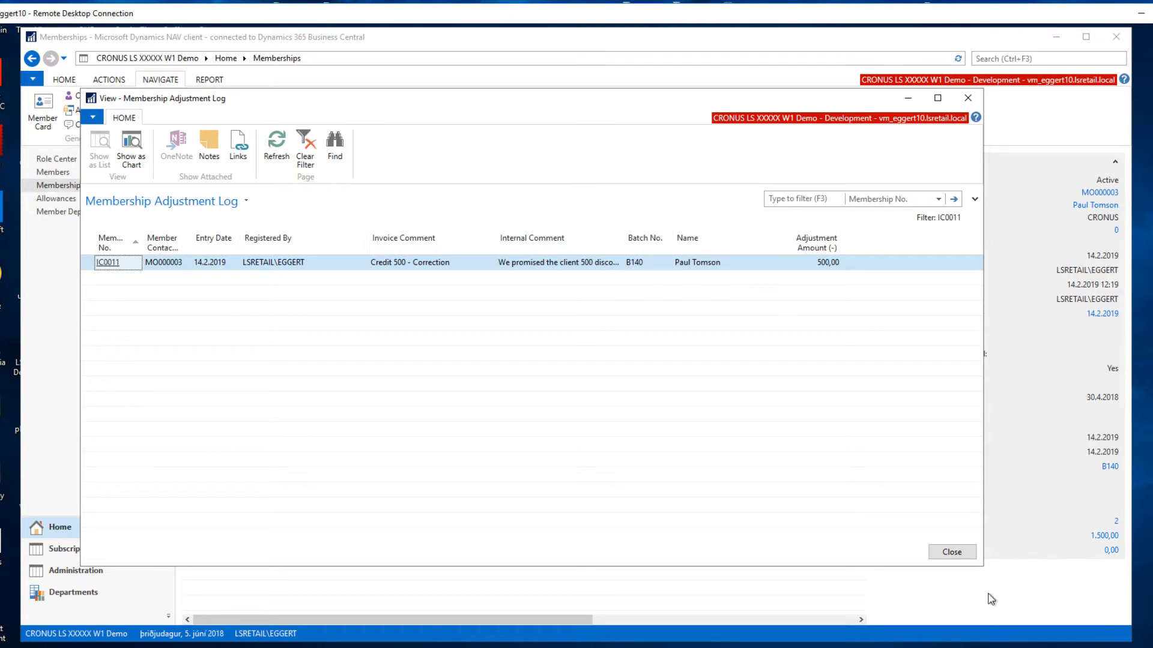
click(951, 551)
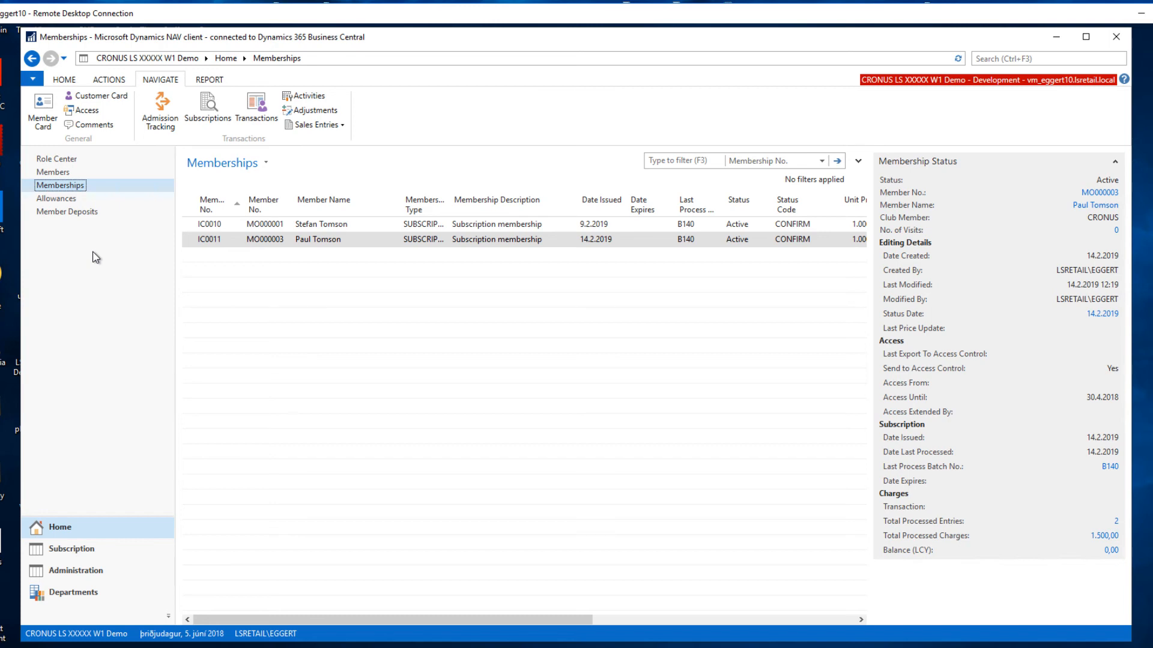
click(77, 162)
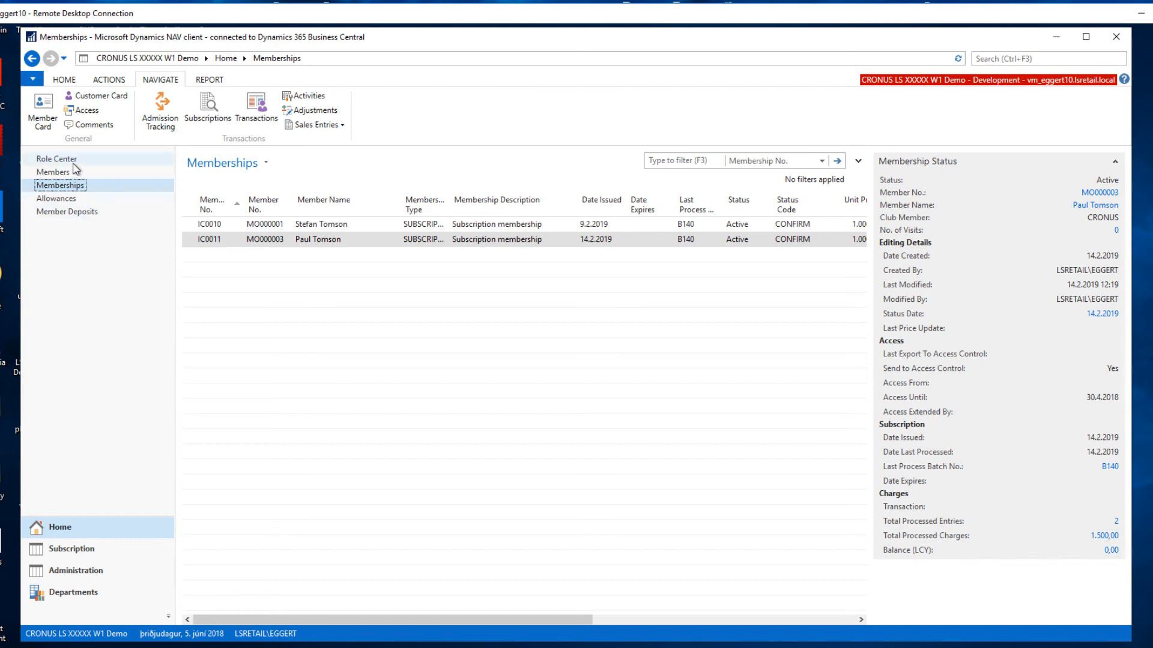